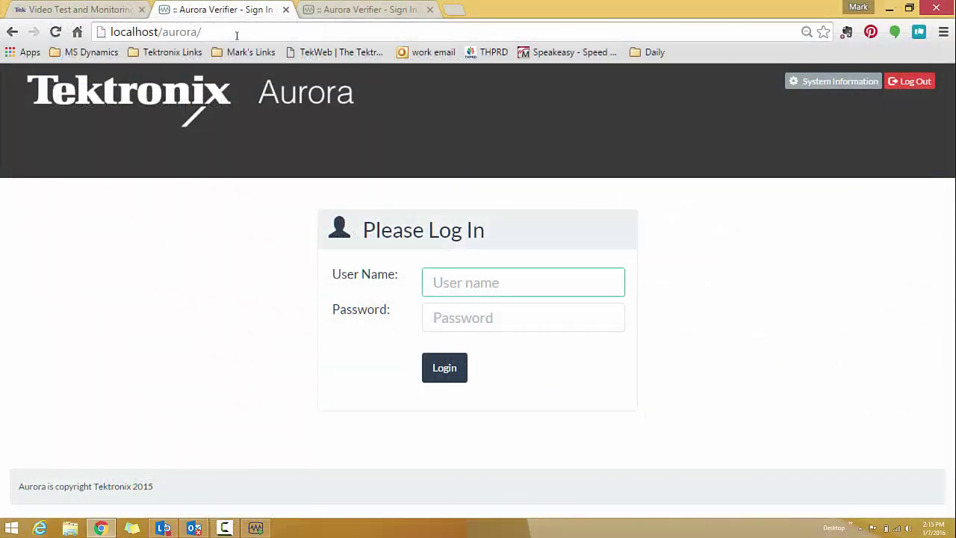
Highlight the localhost part of the address and reload the local Aurora login page
click(157, 26)
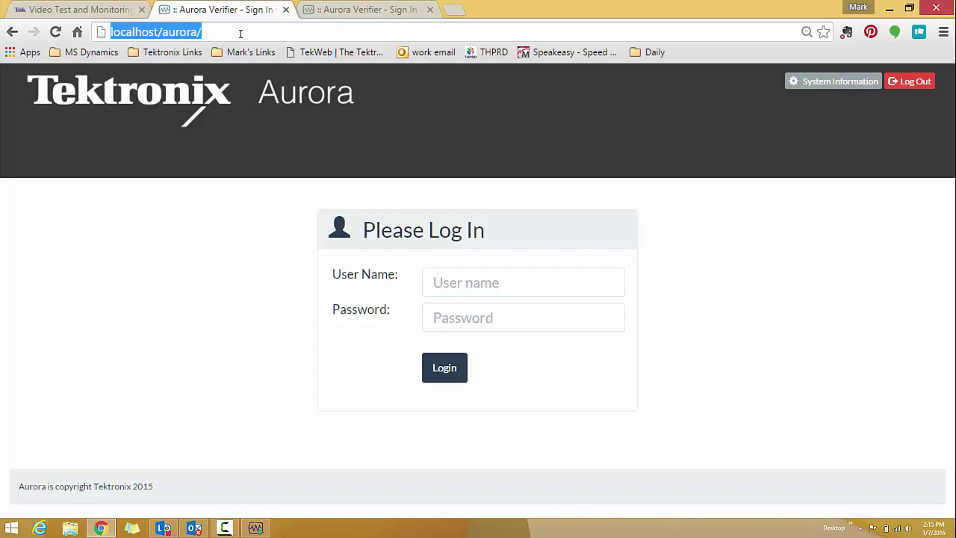
key(End)
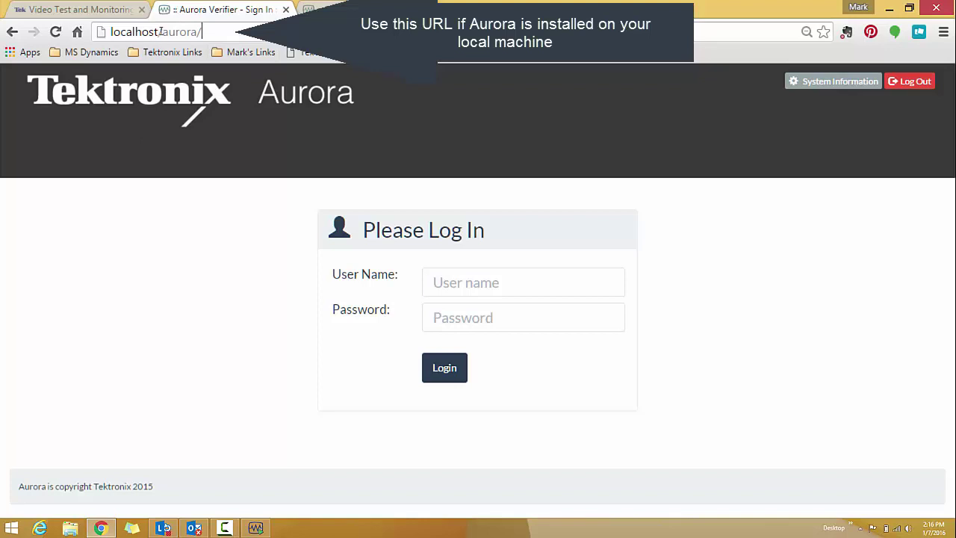
drag(158, 31, 110, 31)
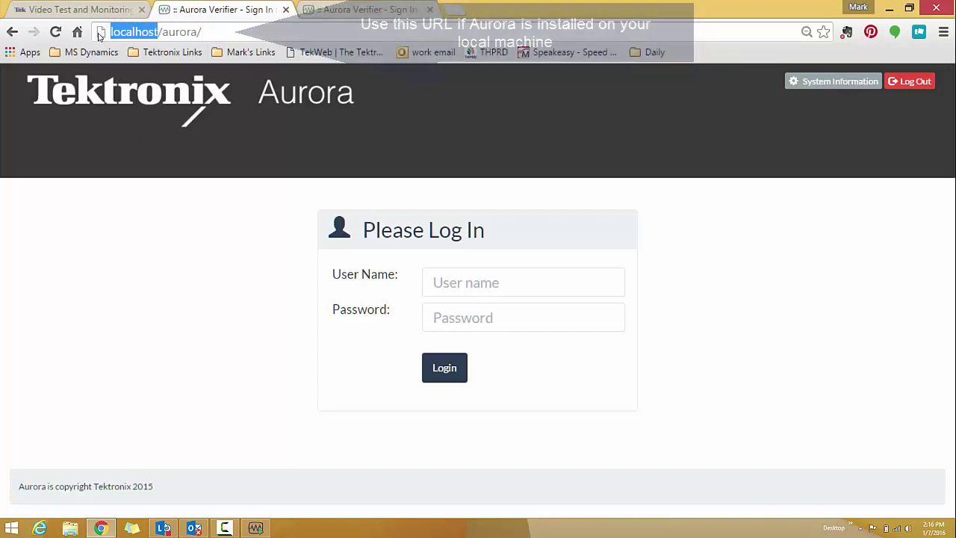
click(169, 31)
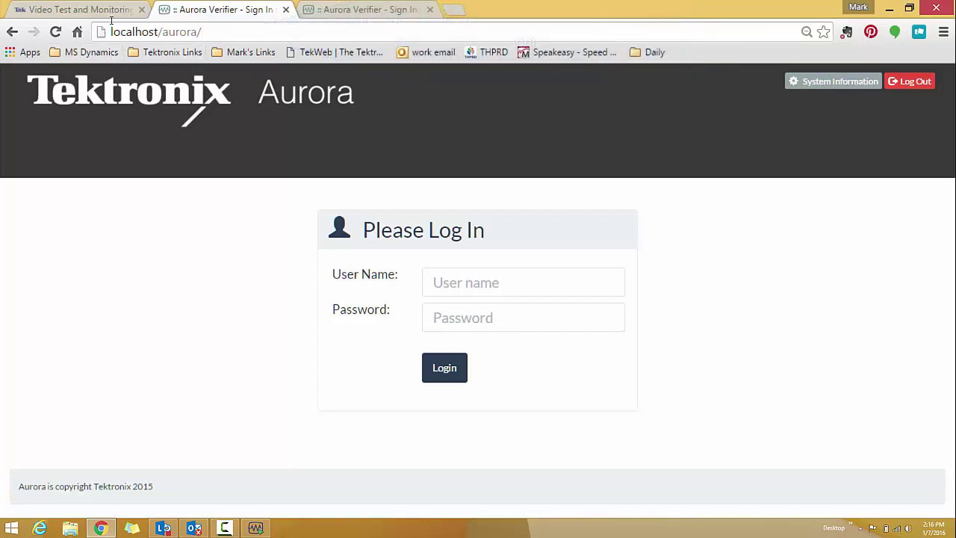
key(shift+End)
click(142, 30)
key(Return)
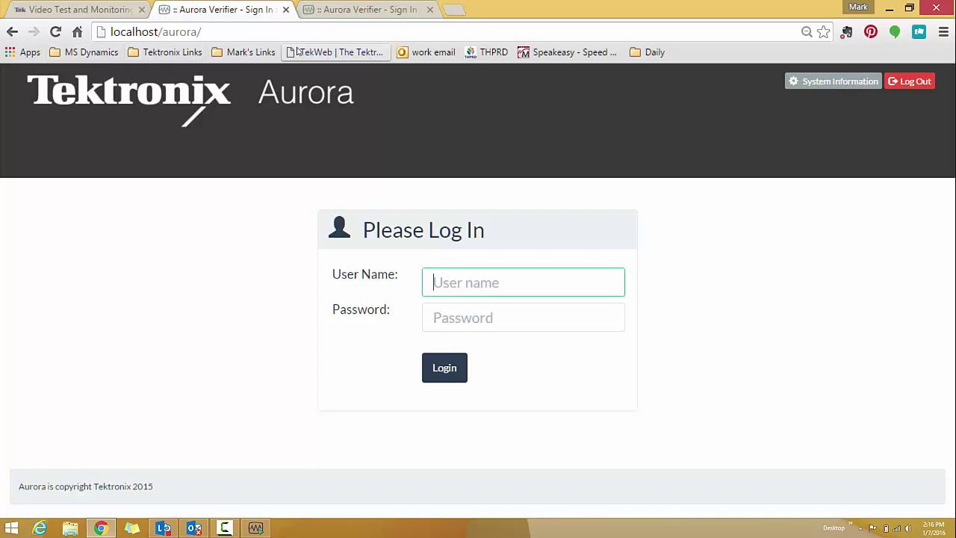
key(Tab)
click(472, 286)
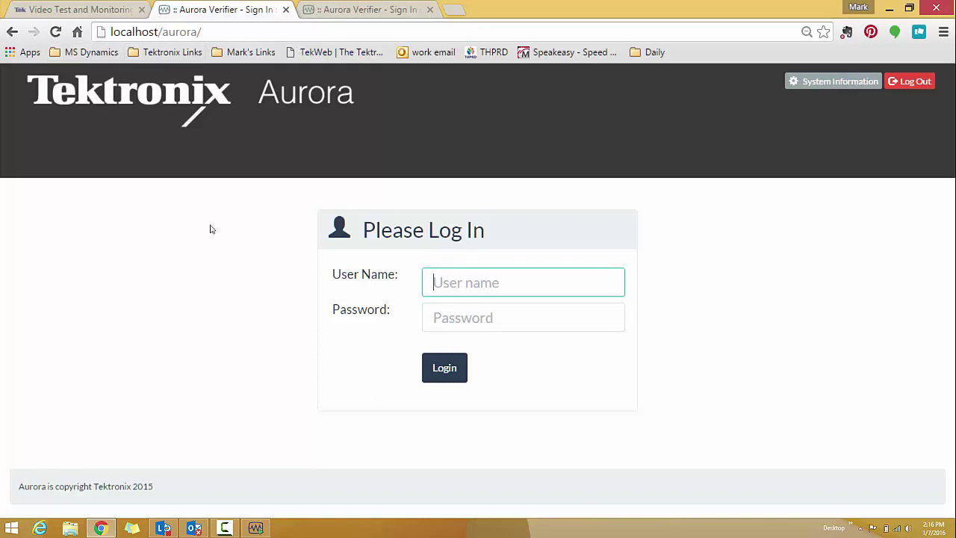
Switch to the remote login tab and highlight the server IP 134.62.36.191
click(329, 7)
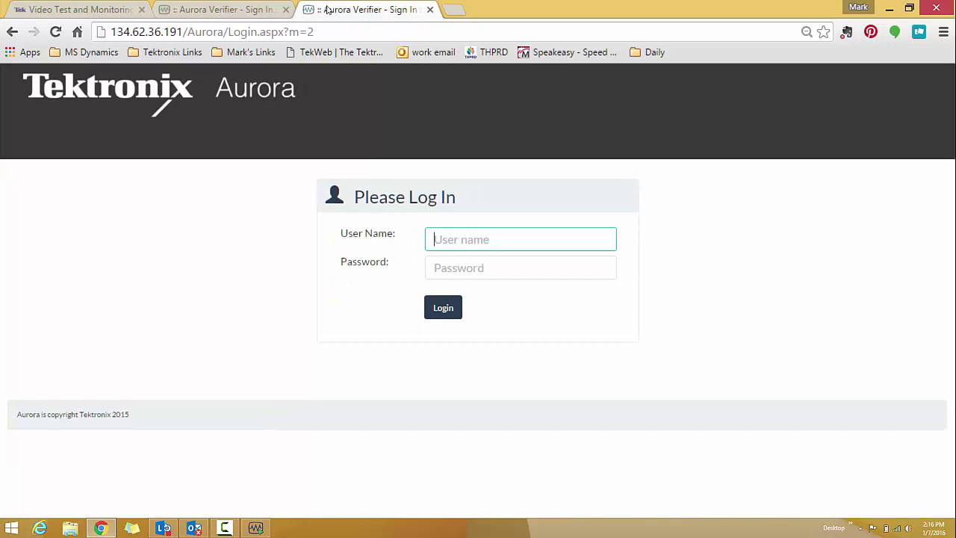
click(187, 31)
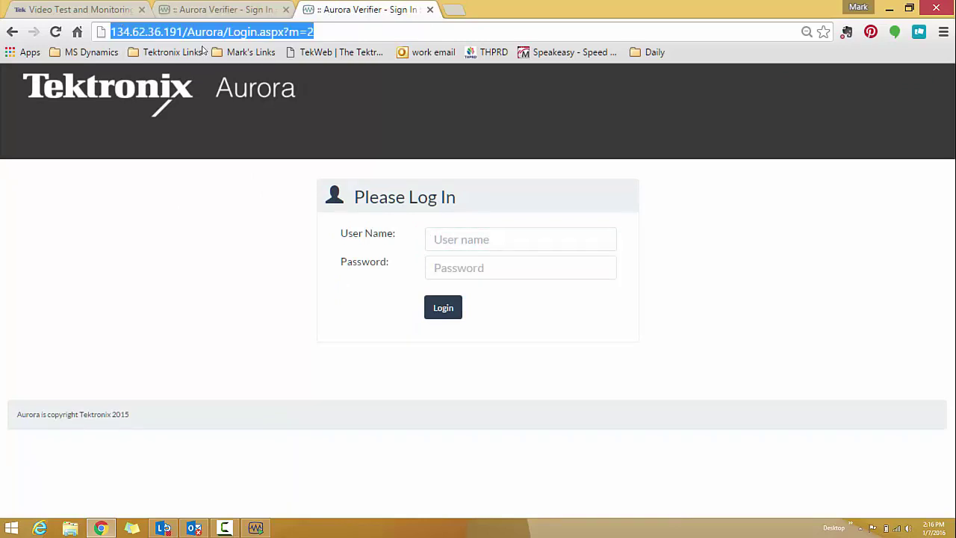
click(348, 30)
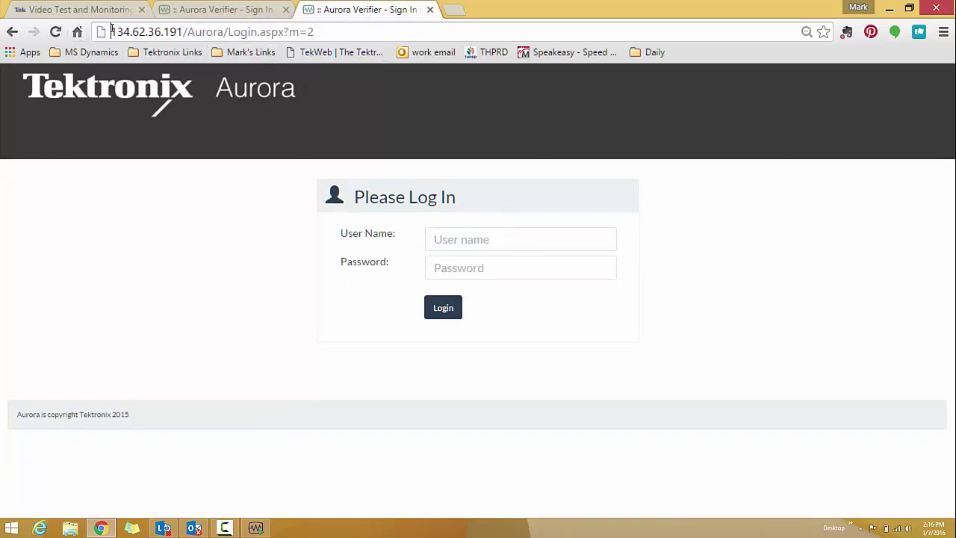
drag(111, 31, 182, 31)
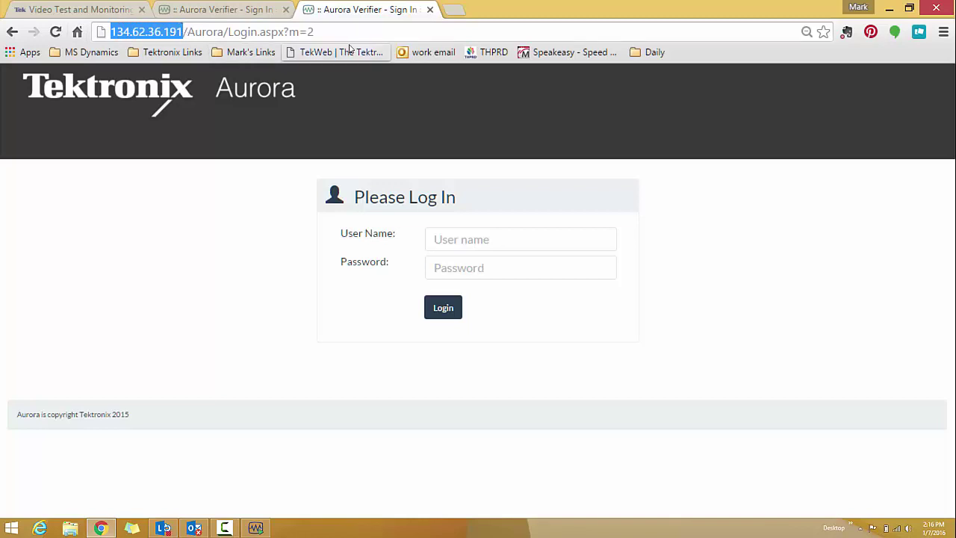
Sign in to Aurora as admin
click(470, 239)
text(admin)
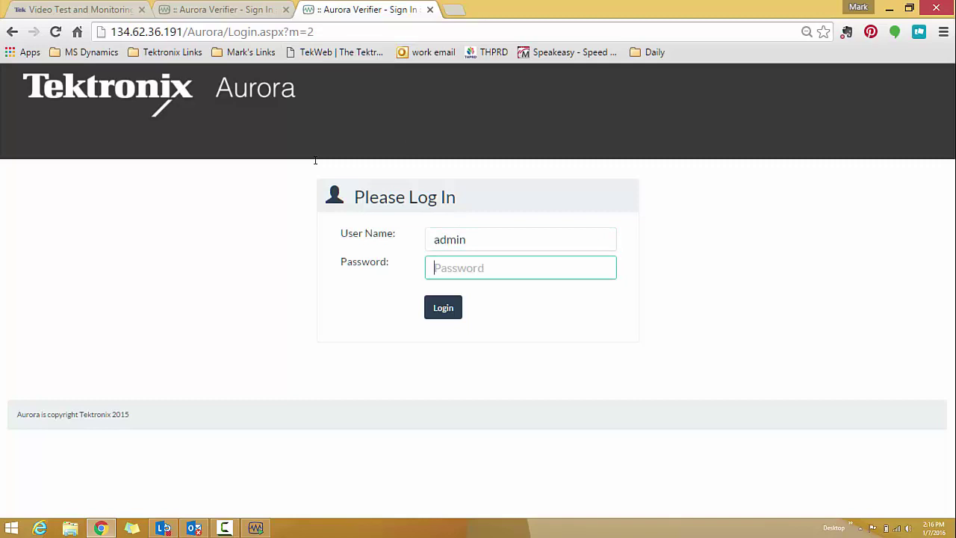
text(•)
click(444, 312)
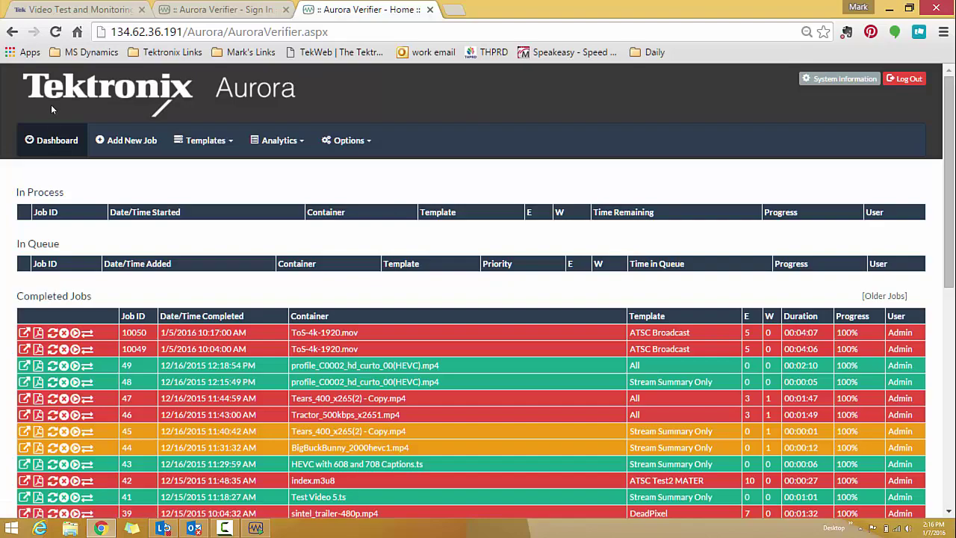
Scroll through the dashboard's job tables and return to the top
scroll(184, 232, down, 2)
scroll(179, 314, down, 3)
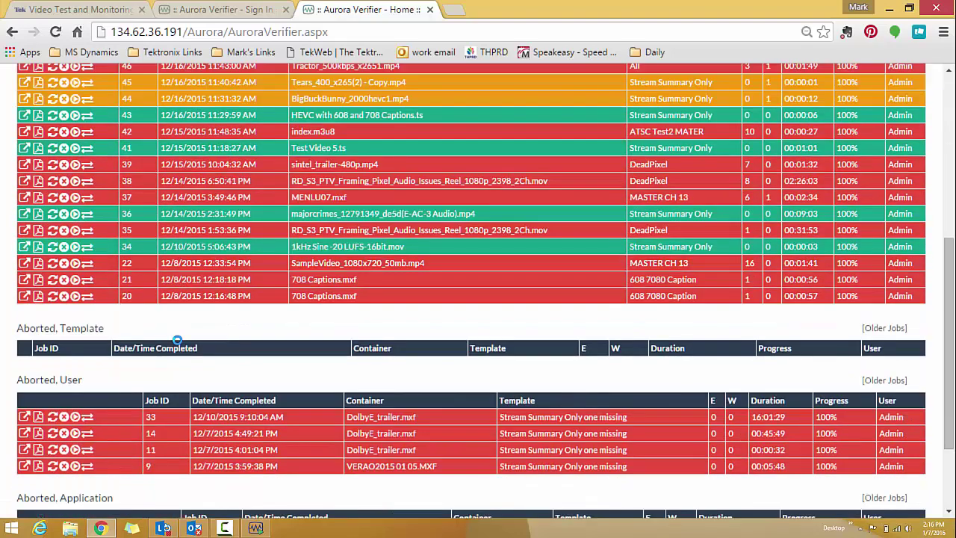
scroll(178, 339, up, 3)
scroll(157, 224, up, 2)
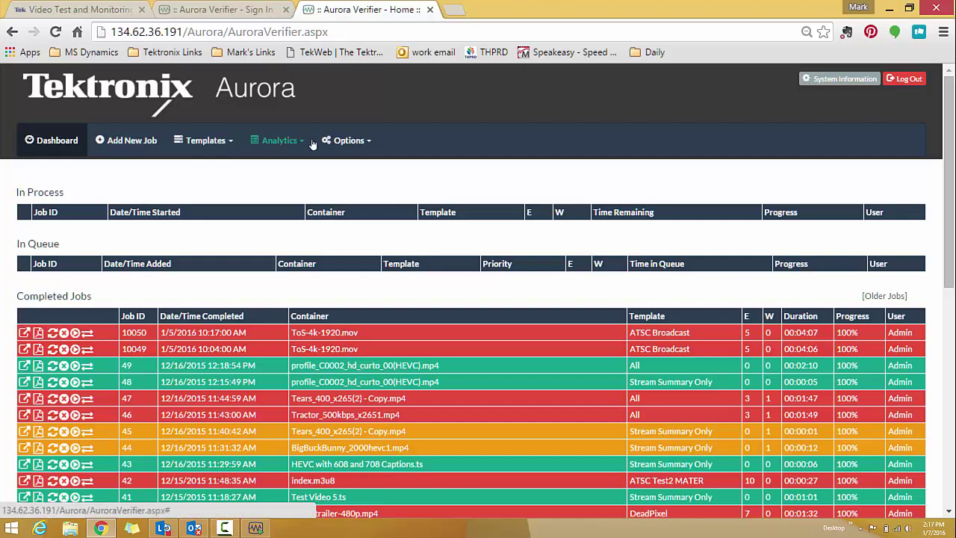
Go to Options > Settings and expand Set up Verification Unit
click(363, 142)
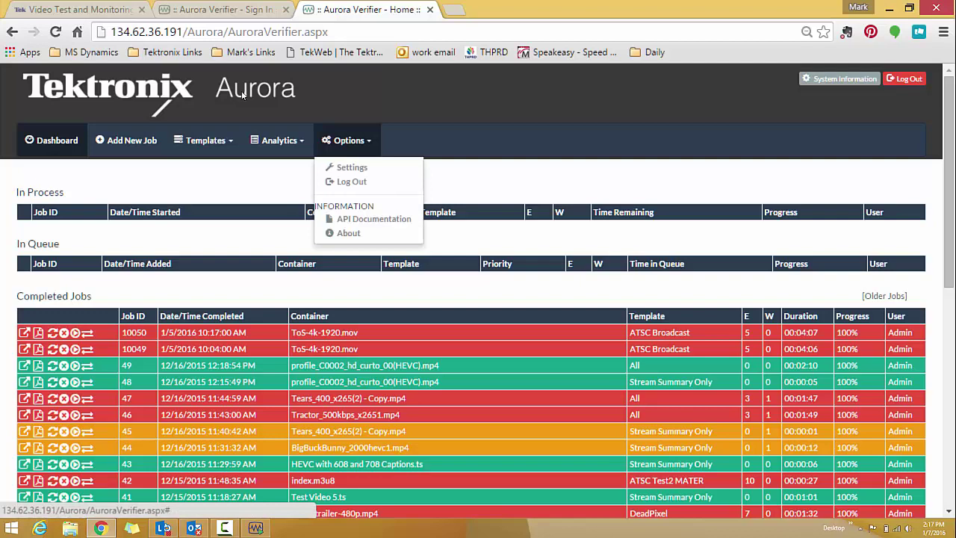
click(357, 167)
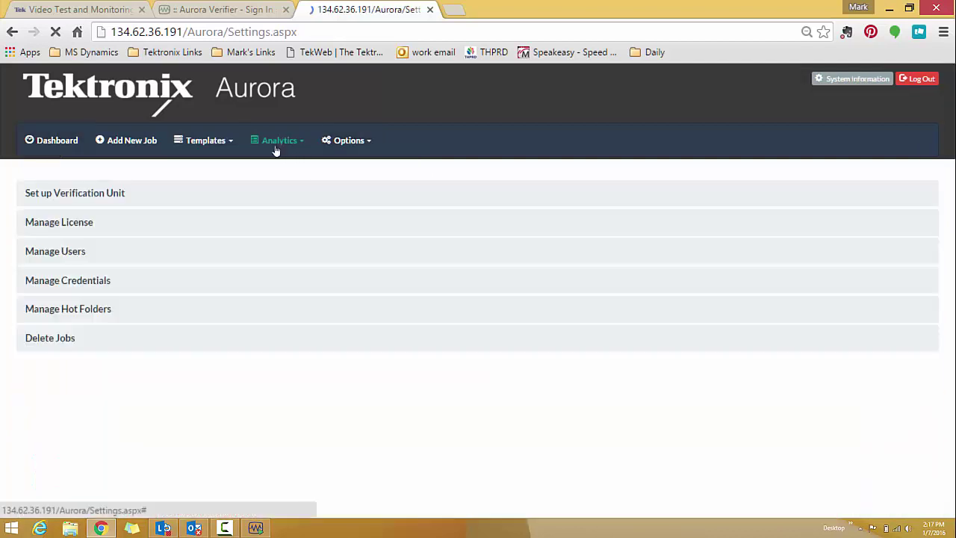
click(224, 198)
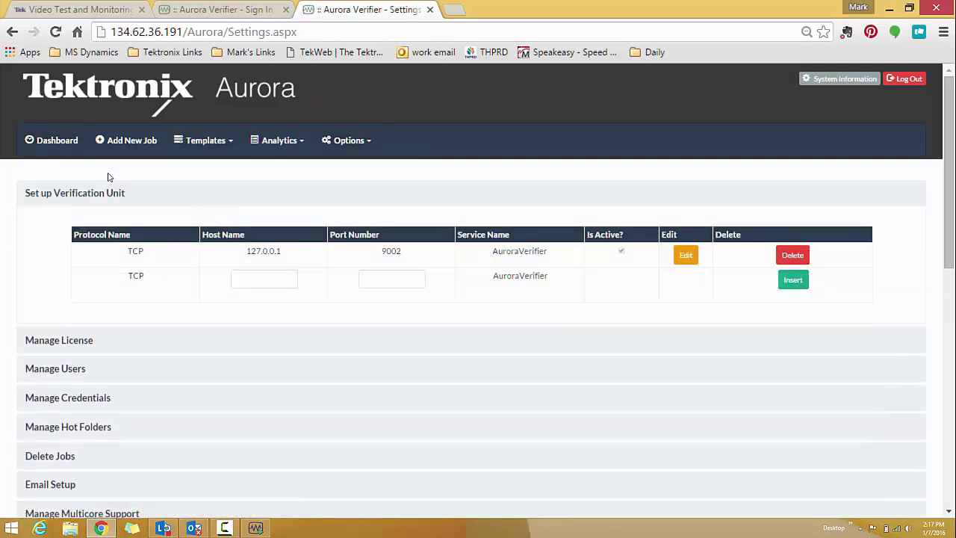
scroll(126, 299, down, 4)
scroll(126, 306, up, 3)
scroll(125, 309, up, 1)
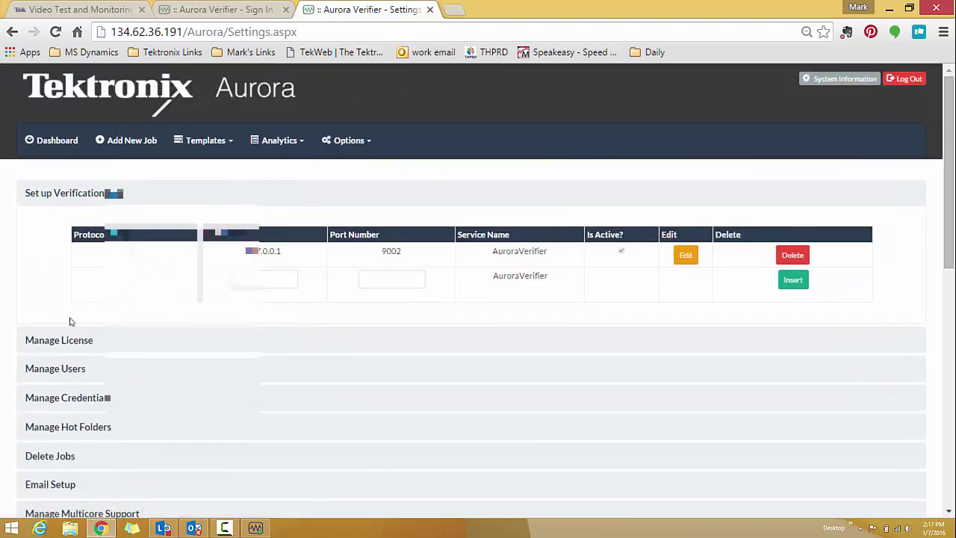
Expand Manage License, collapse Set up Verification Unit, and clear the License Key field
click(60, 340)
scroll(264, 364, down, 3)
scroll(264, 364, up, 2)
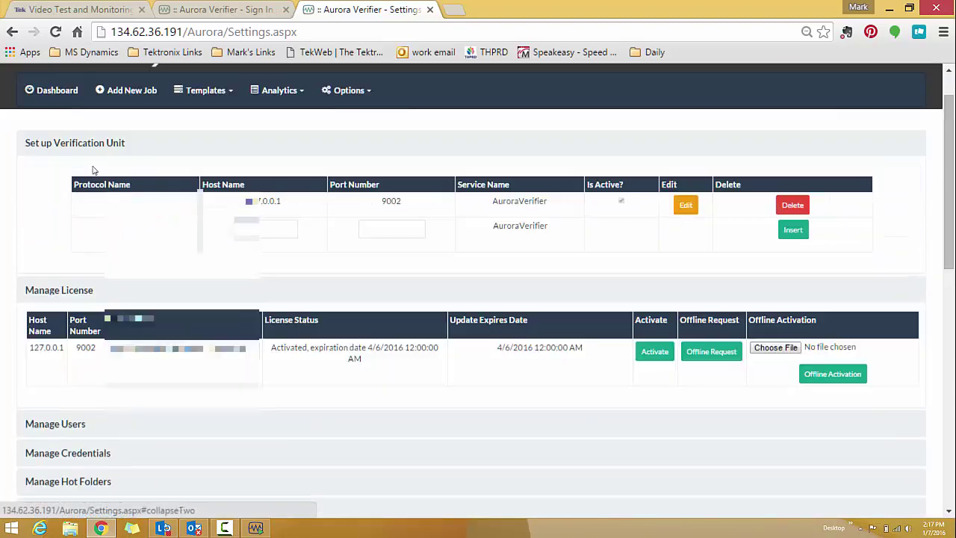
click(60, 143)
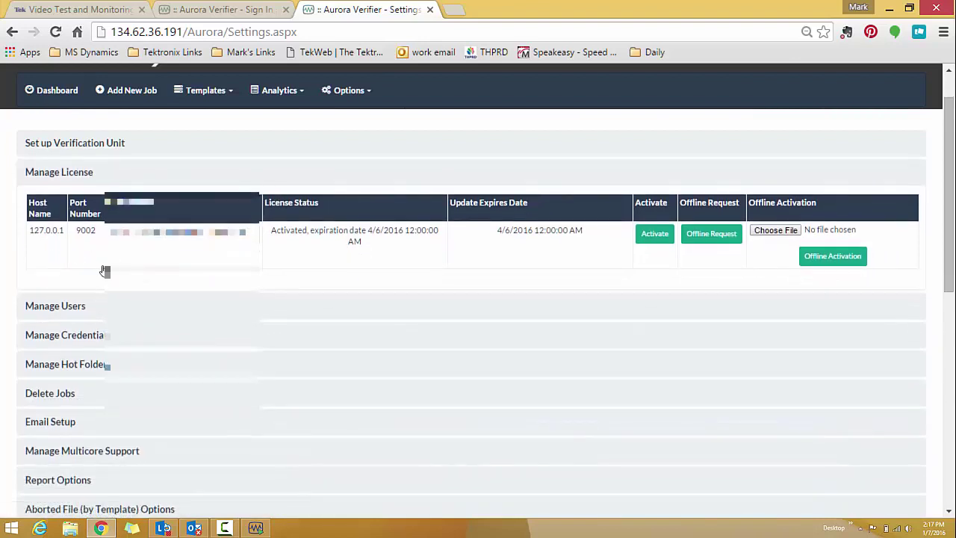
triple_click(224, 233)
key(BackSpace)
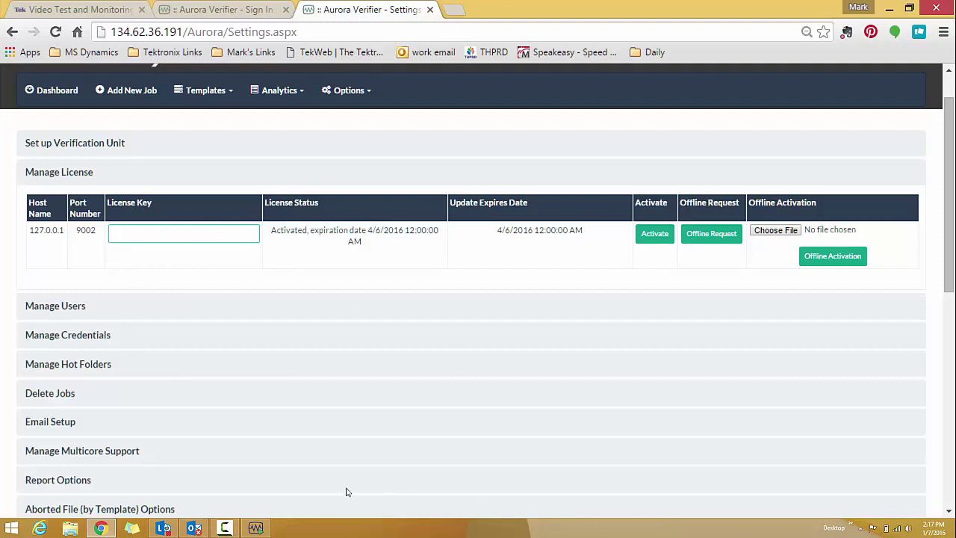
Paste the license key into the empty License Key field via the right-click menu
click(206, 280)
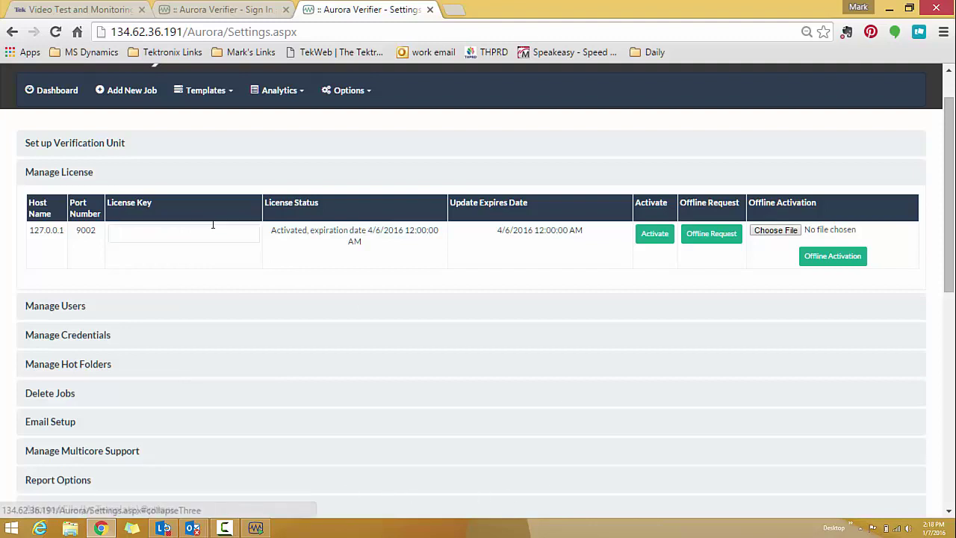
click(132, 233)
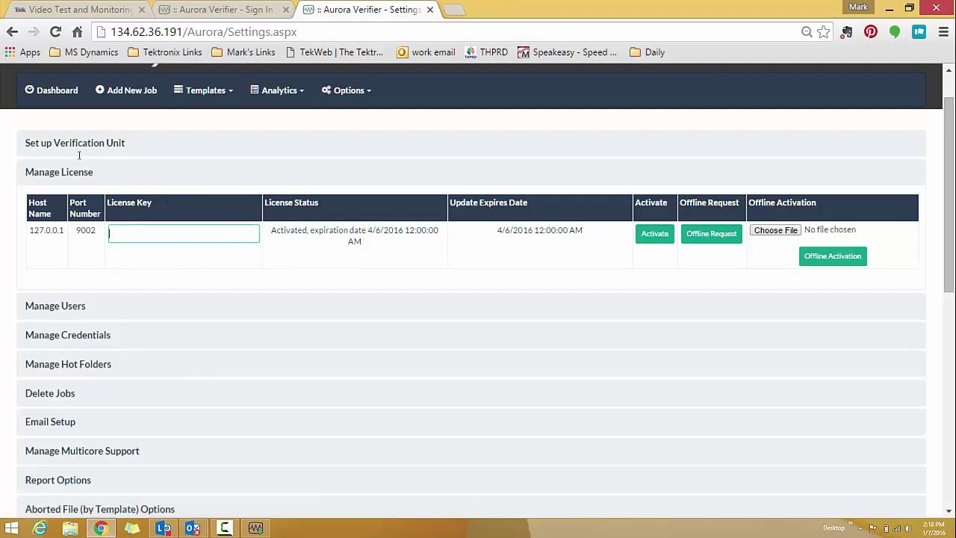
right_click(118, 232)
click(158, 320)
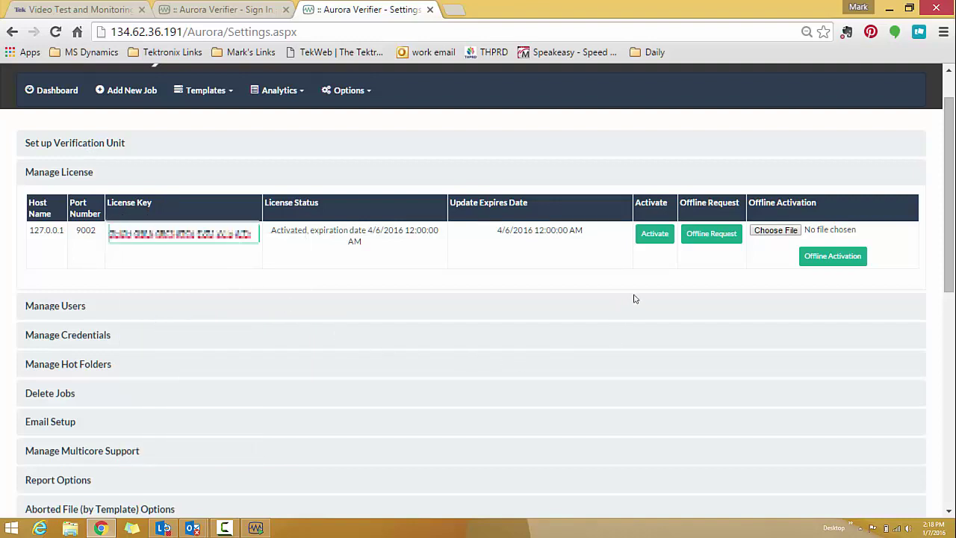
click(671, 275)
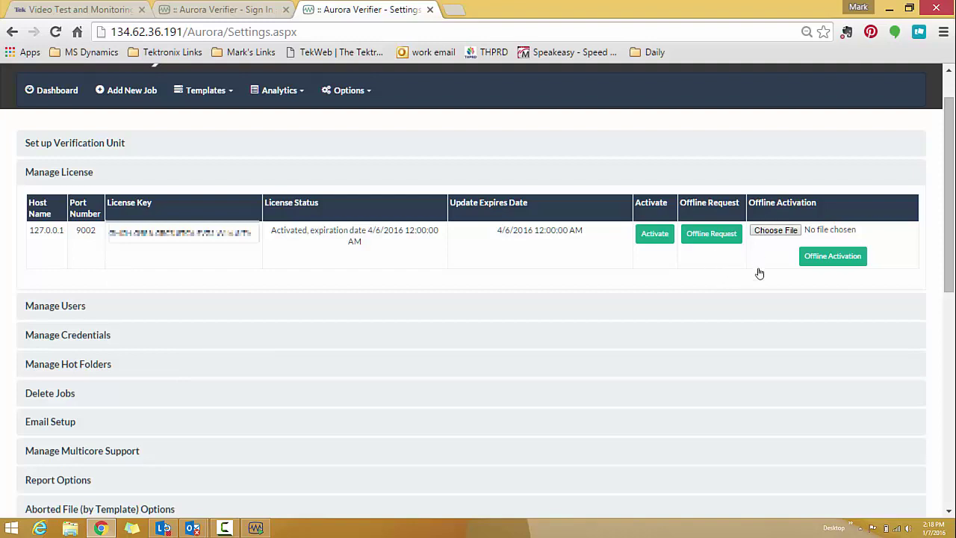
Replace the License Key contents with a freshly pasted license key
click(142, 238)
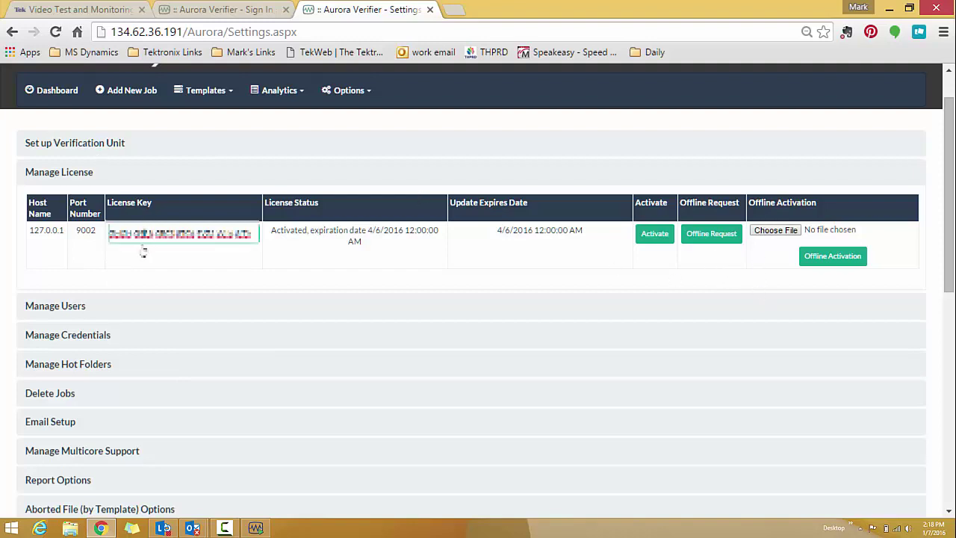
key(ctrl+a)
key(BackSpace)
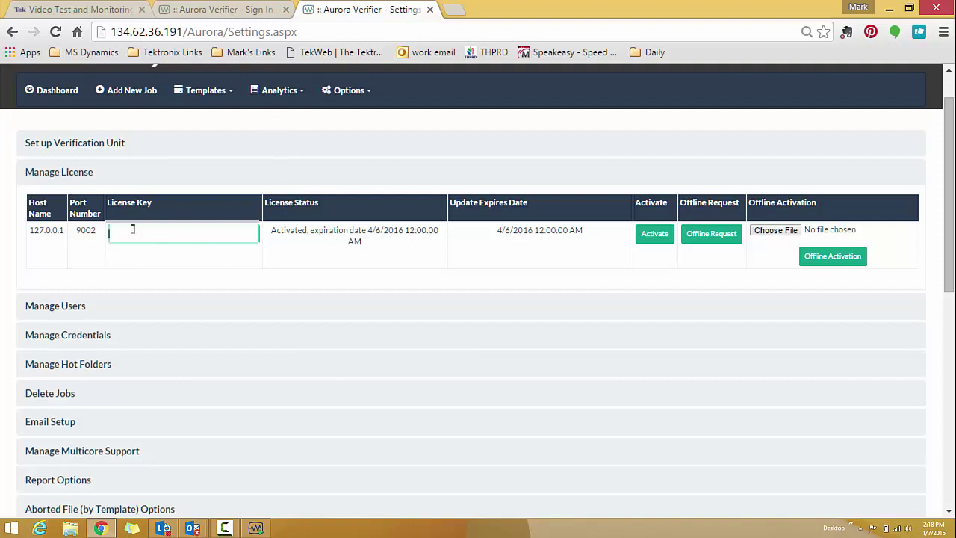
right_click(133, 234)
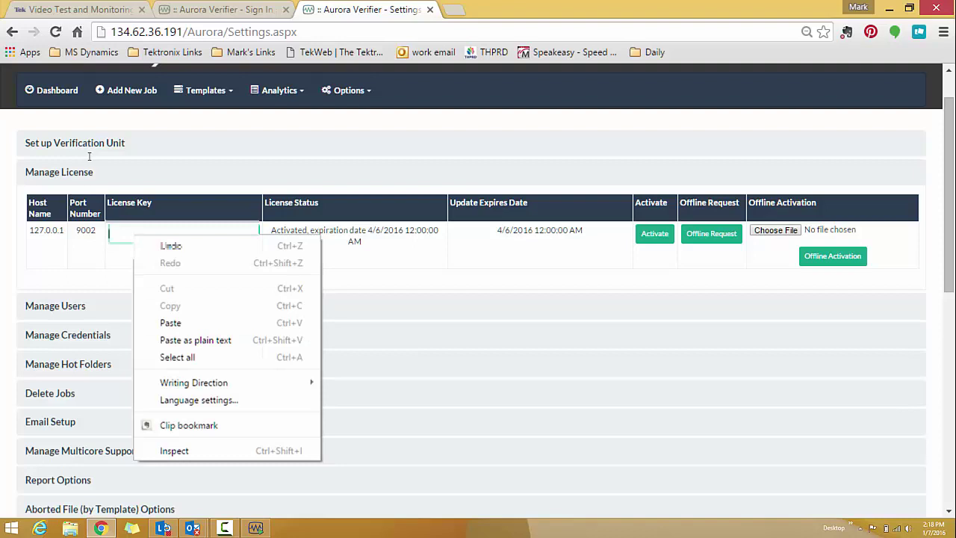
click(200, 322)
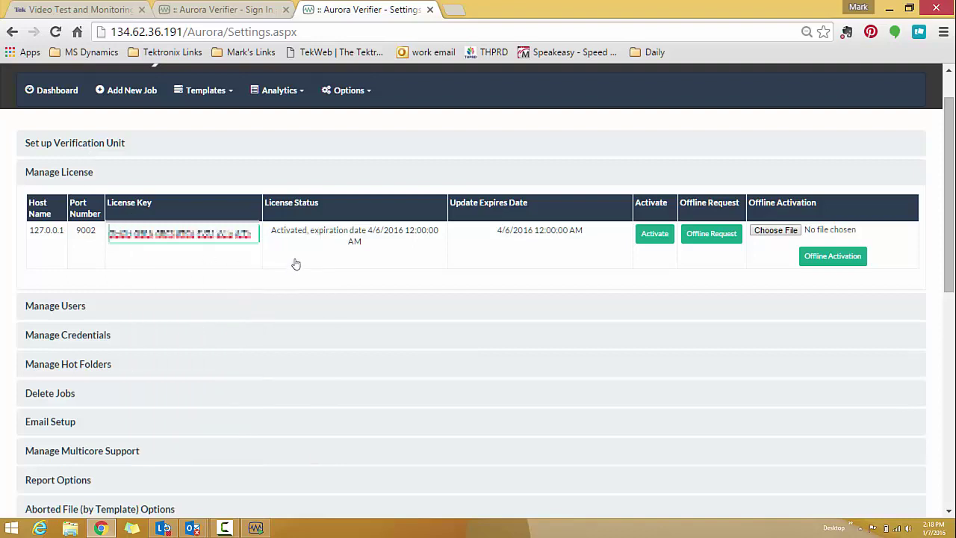
Save the offline license request as license_request.xml in the destop folder
click(710, 234)
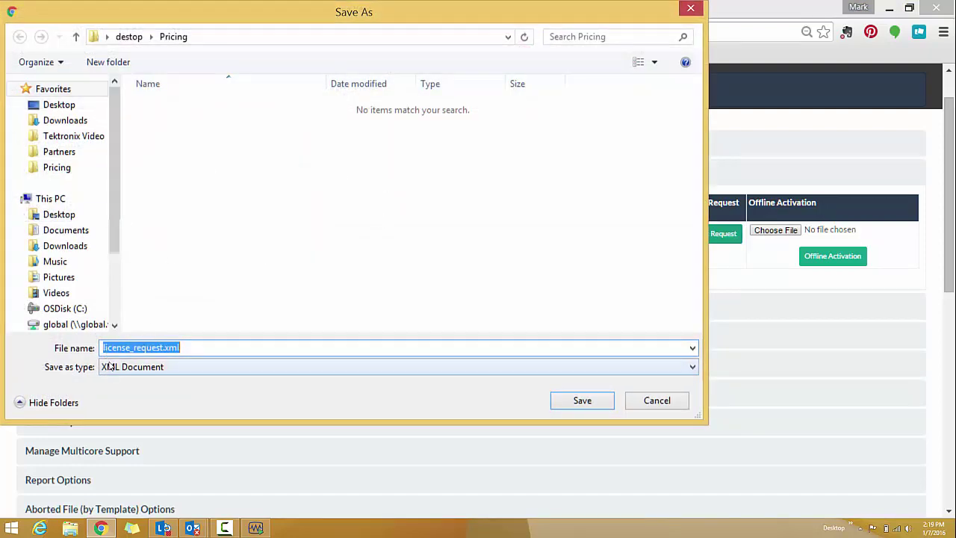
click(129, 37)
click(583, 401)
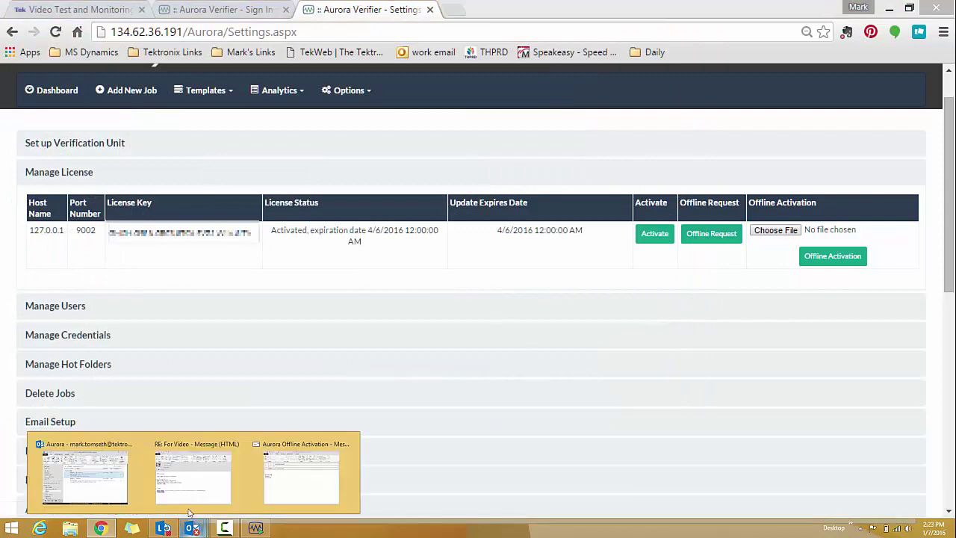
mouse_move(193, 528)
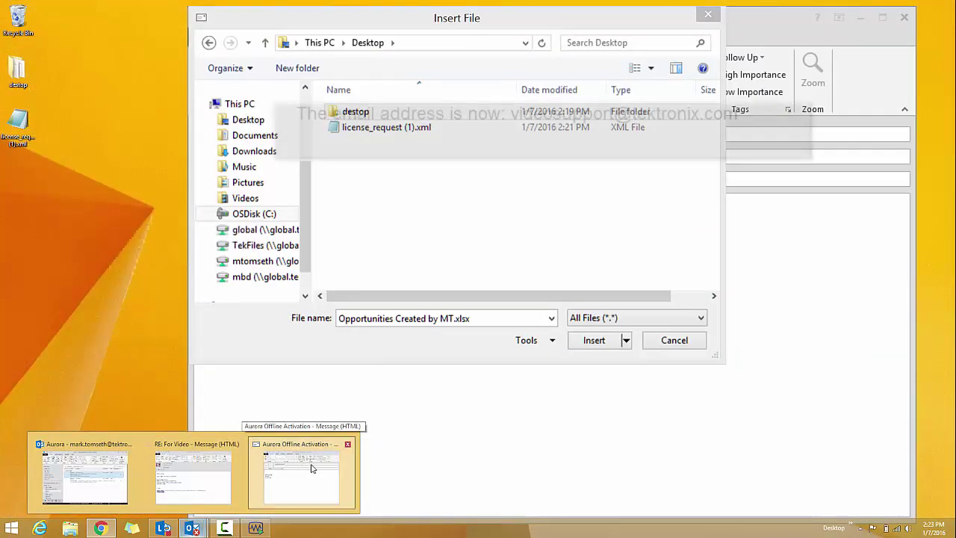
Address the Aurora Offline Activation email to the autocompleted 'aurb' recipient
click(284, 469)
click(700, 17)
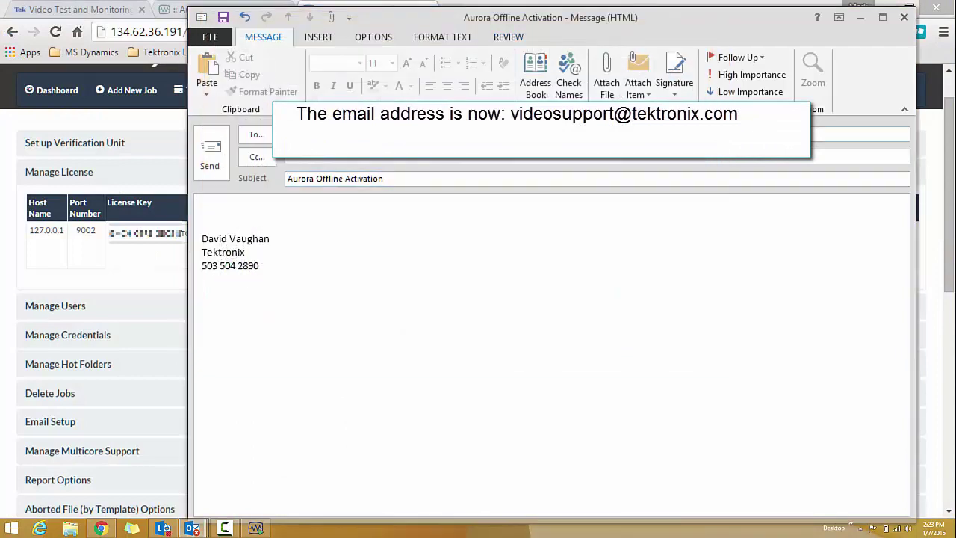
text(aurb)
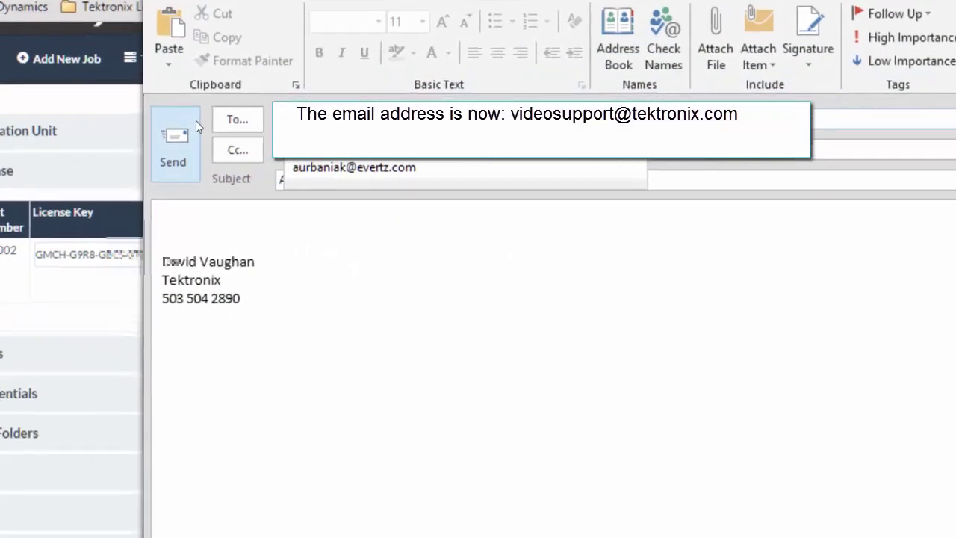
key(Return)
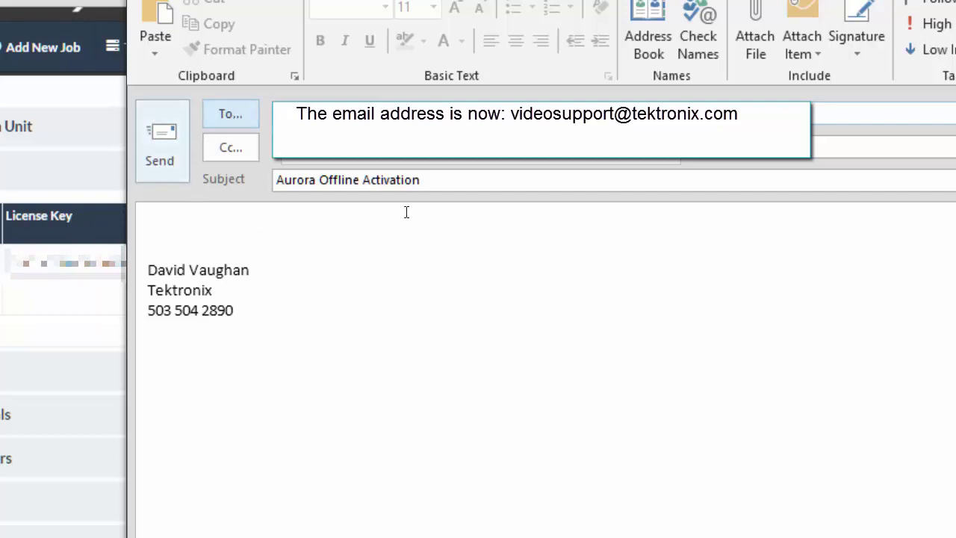
click(485, 196)
key(shift+Tab)
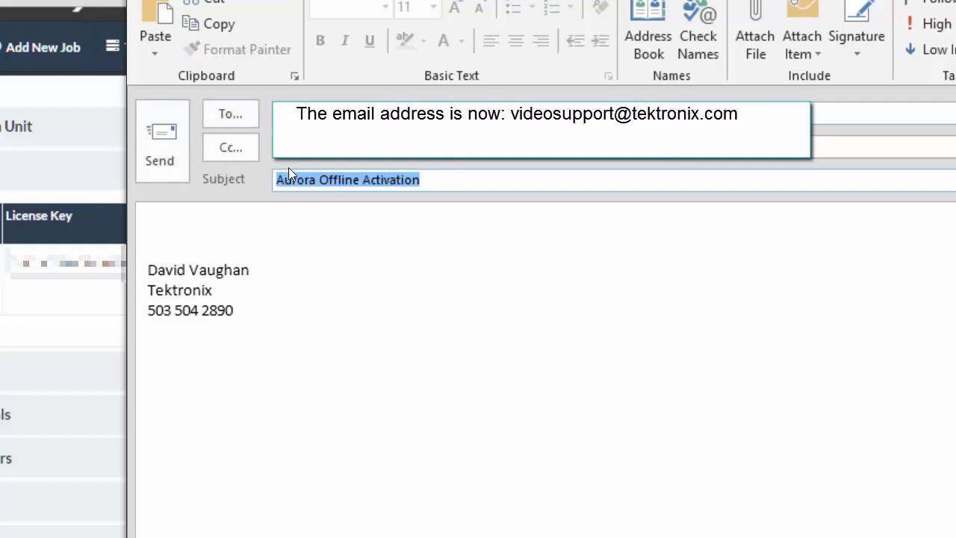
click(171, 212)
Attach license_request (1).xml to the email and send it
click(755, 41)
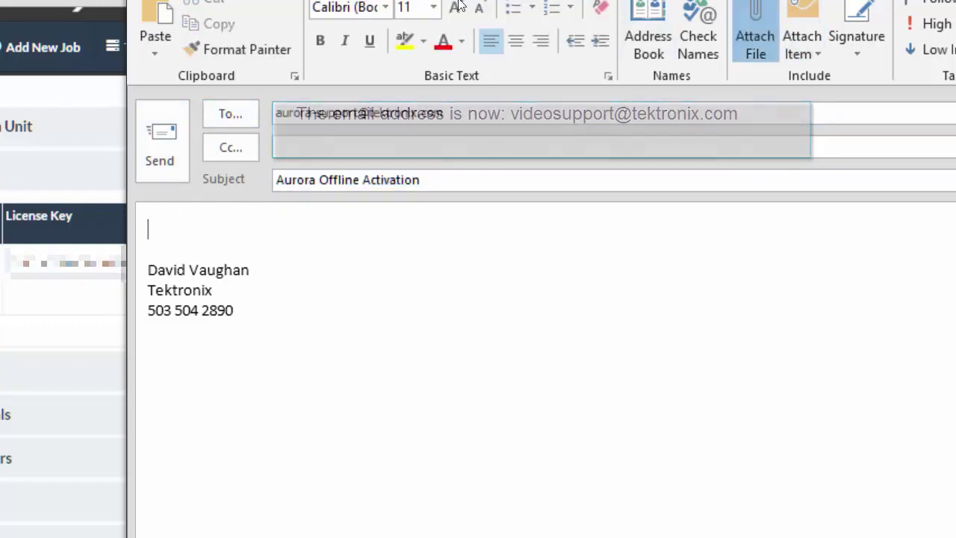
click(422, 110)
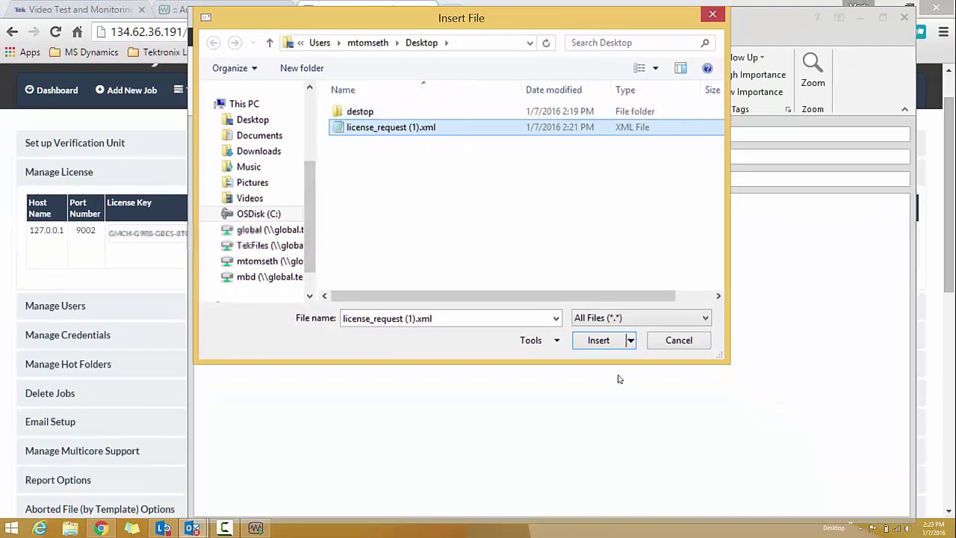
click(604, 338)
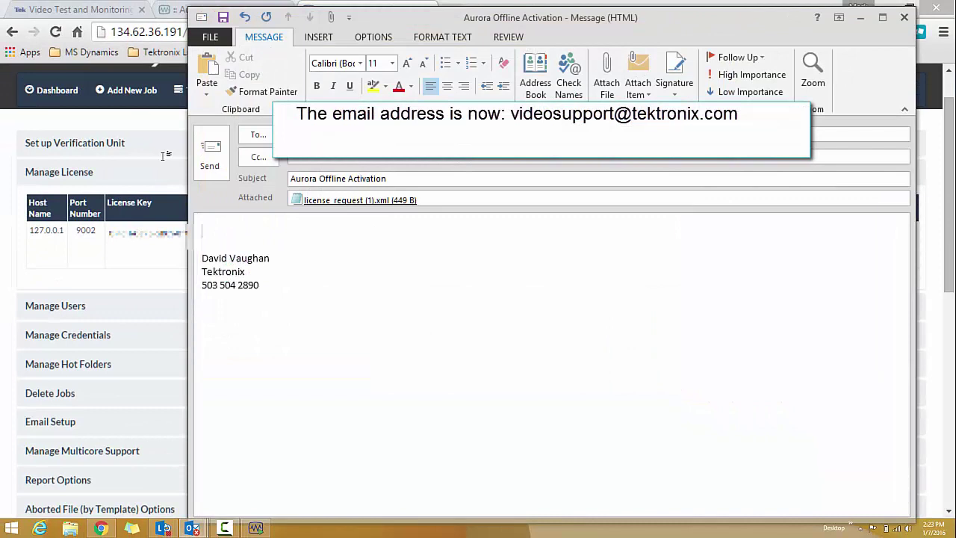
click(219, 158)
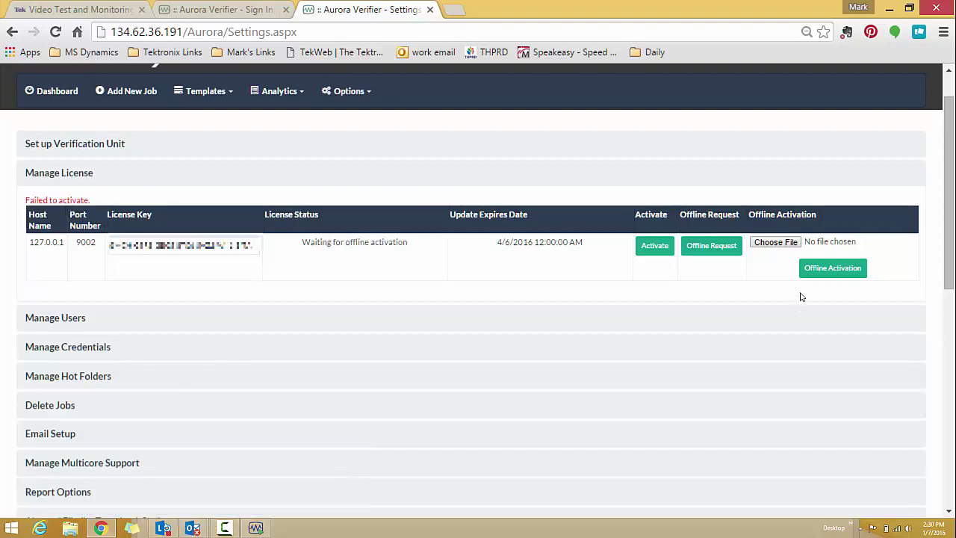
Upload ActivationResponse (8).xml and submit it for offline activation
click(775, 242)
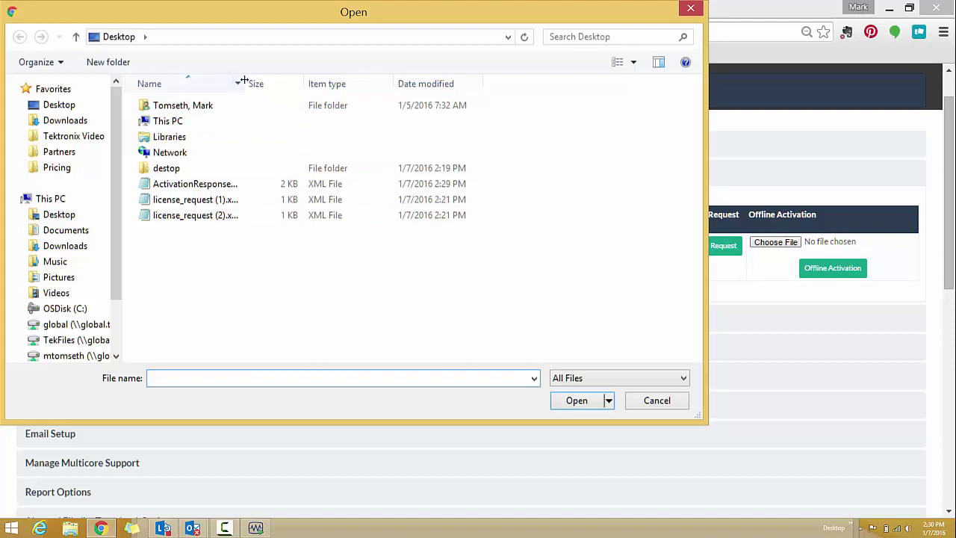
drag(244, 80, 379, 82)
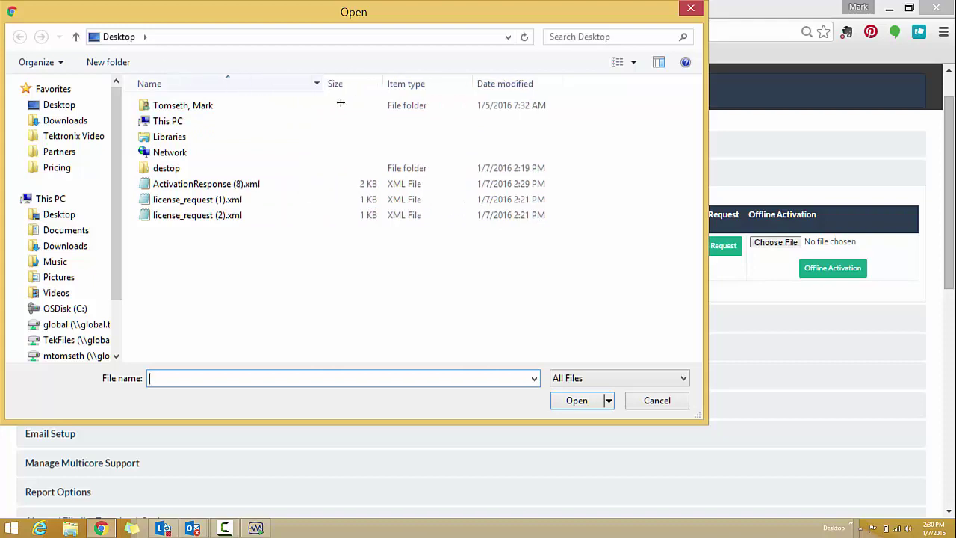
click(252, 185)
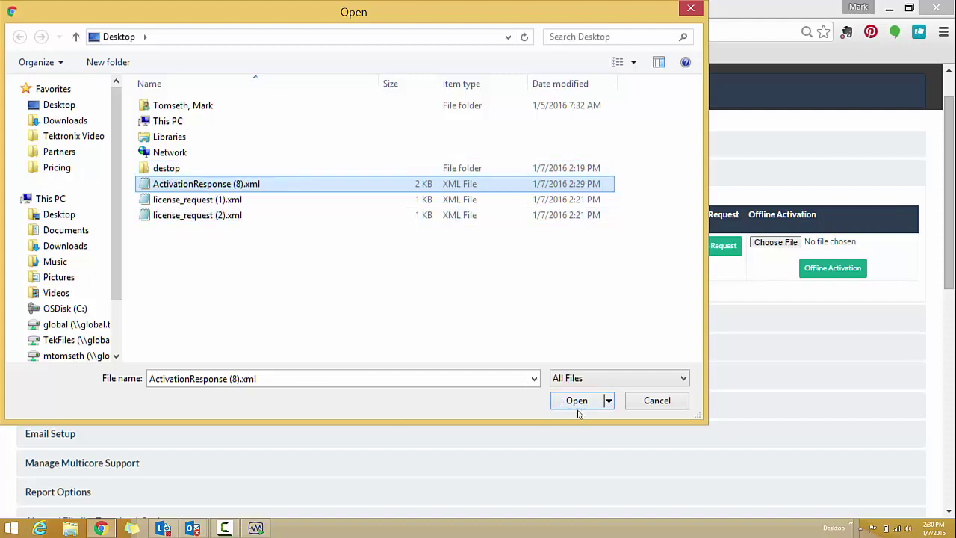
click(566, 396)
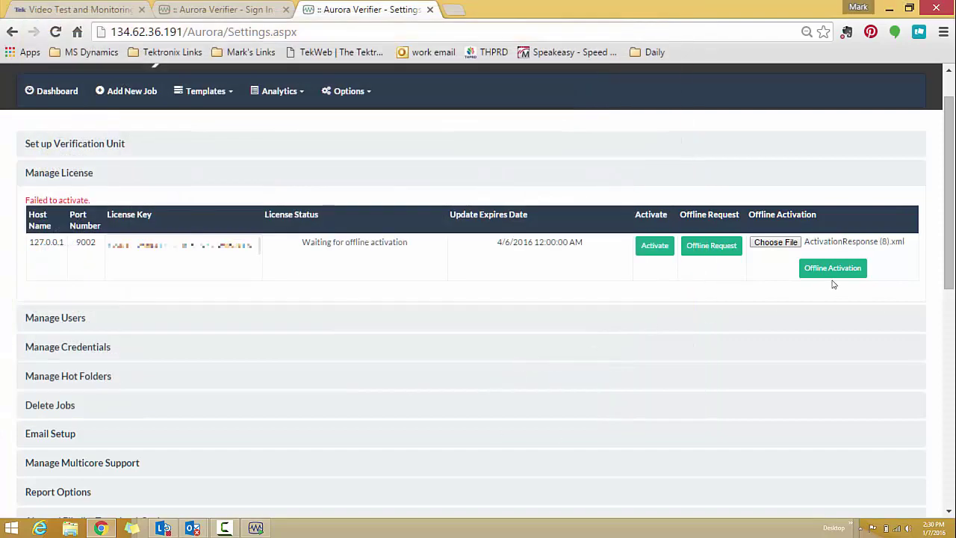
click(833, 270)
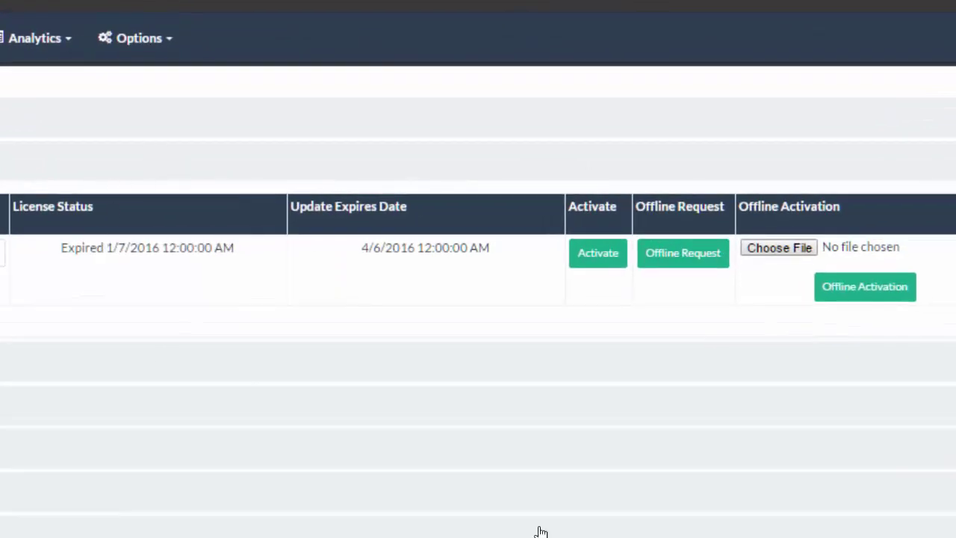
Scroll through the Settings page to the Manage Multicore Support section
scroll(106, 297, down, 1)
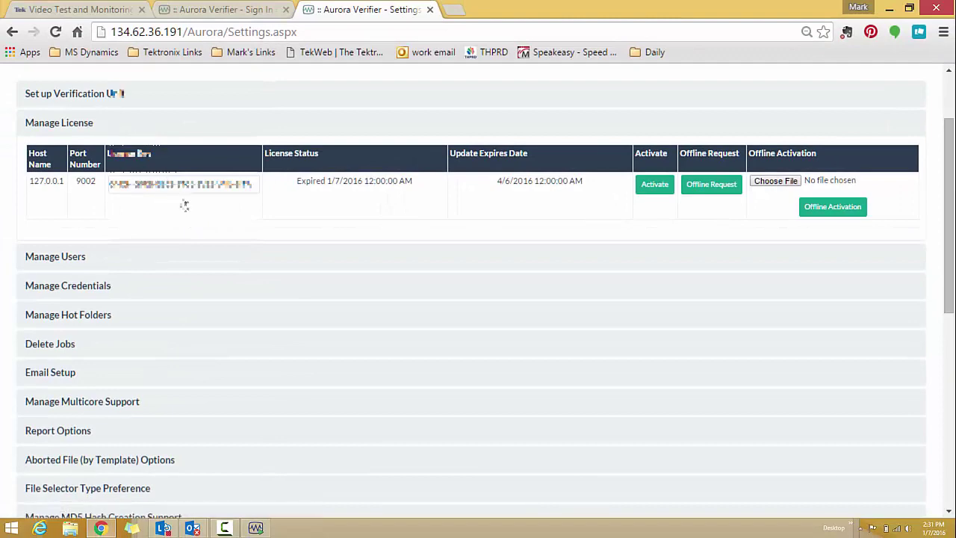
scroll(188, 273, down, 3)
scroll(187, 271, up, 5)
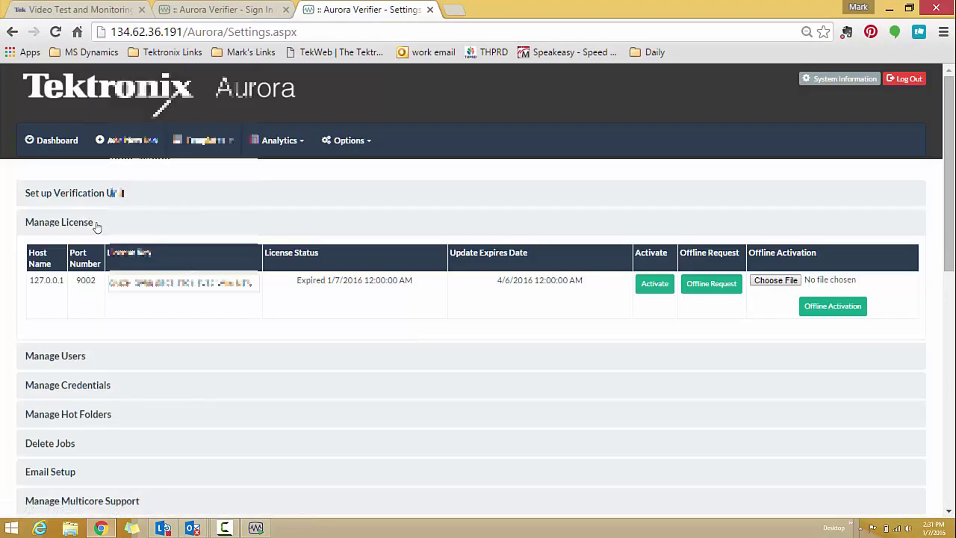
scroll(94, 227, down, 3)
scroll(105, 246, down, 4)
scroll(104, 247, up, 5)
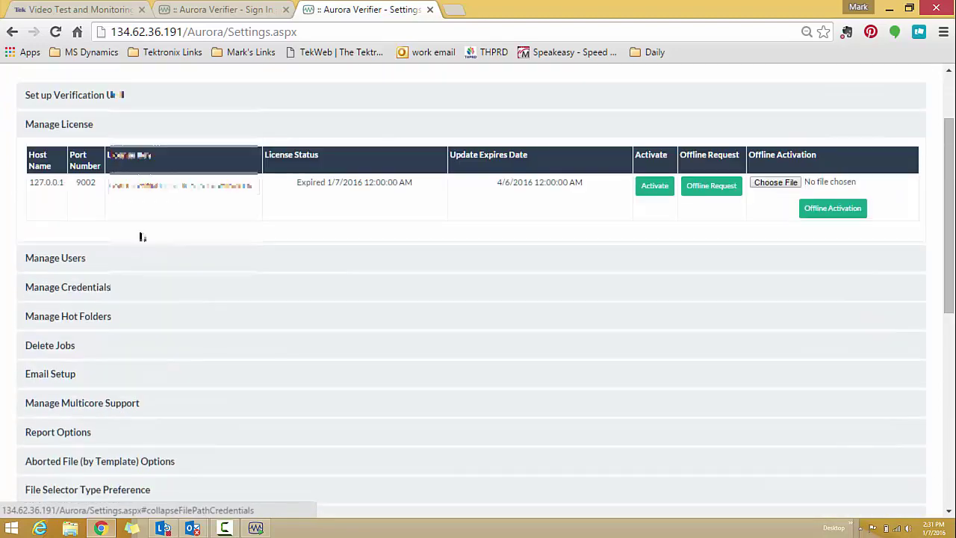
scroll(143, 244, up, 2)
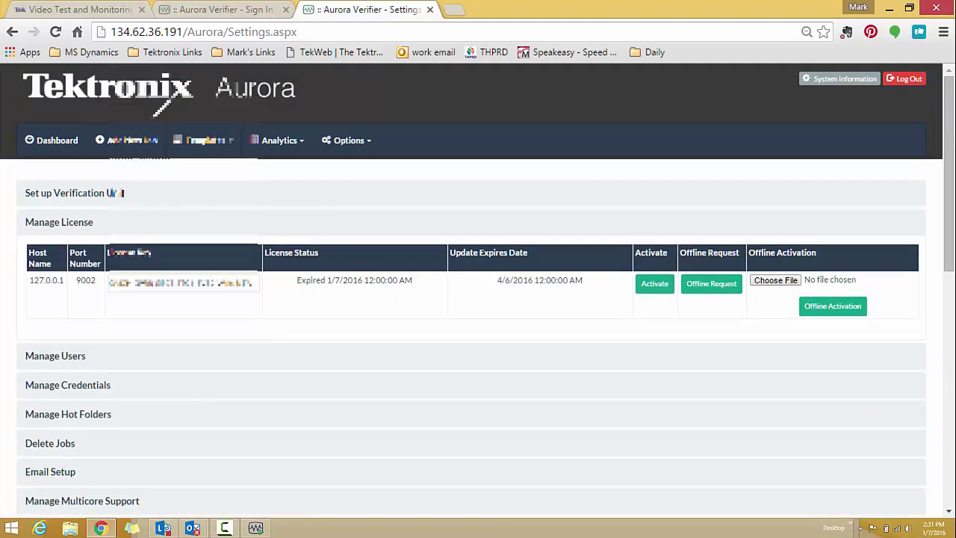
scroll(142, 311, down, 2)
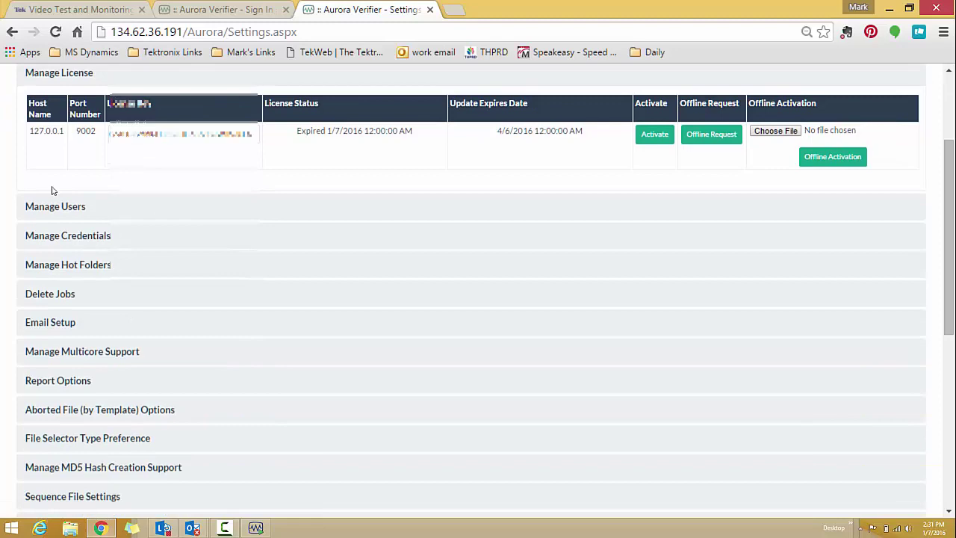
scroll(154, 167, up, 2)
scroll(100, 202, down, 1)
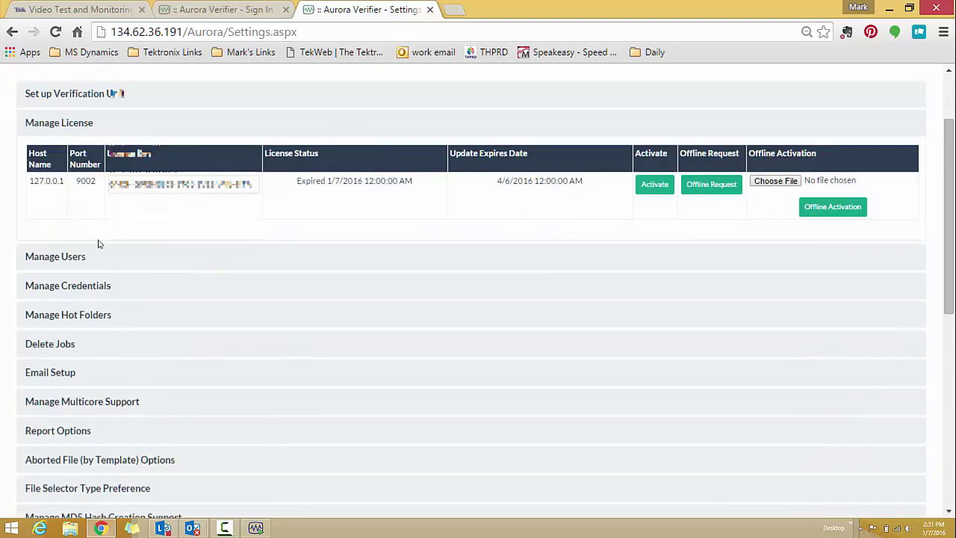
scroll(97, 240, down, 1)
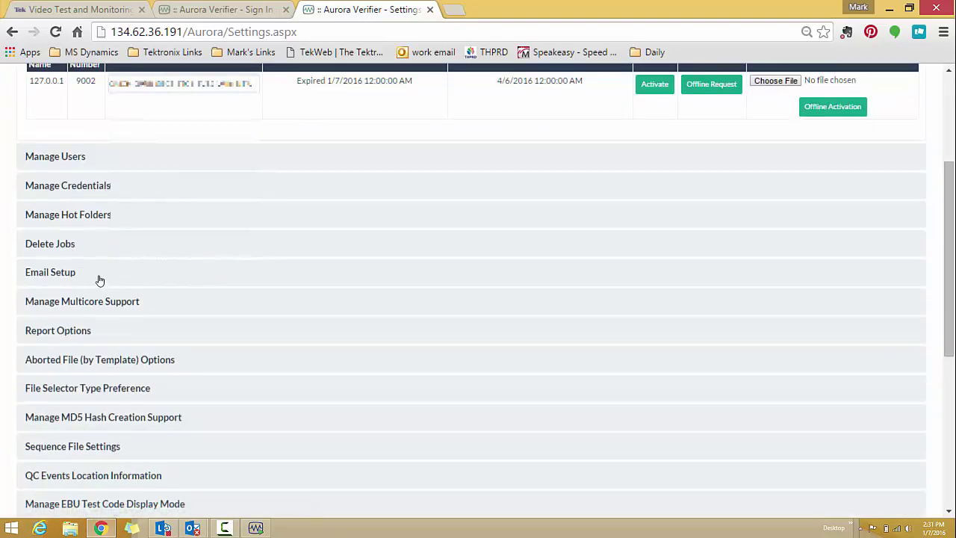
scroll(97, 280, down, 3)
scroll(169, 458, down, 1)
scroll(149, 341, up, 3)
scroll(85, 316, up, 2)
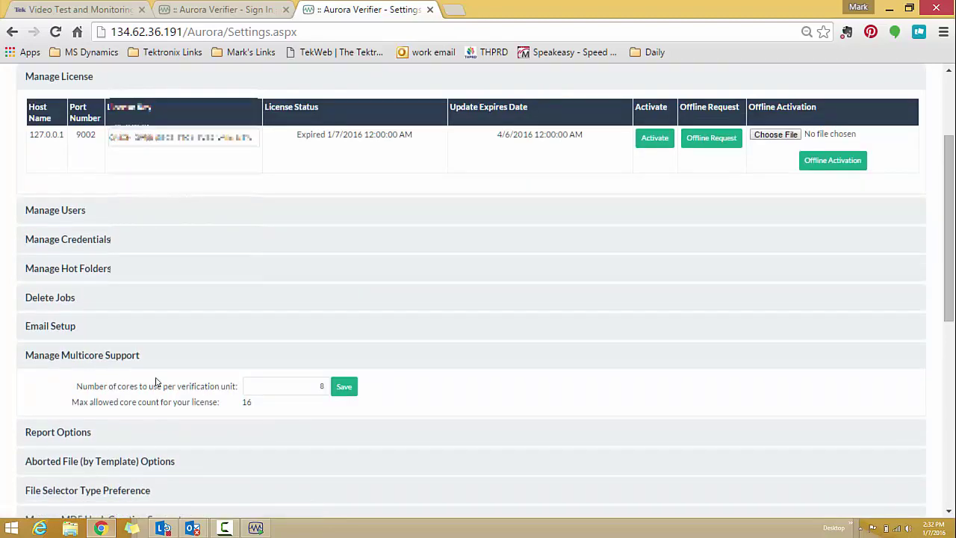
Select the cores-per-verification-unit value, keeping it at 8 of 16 allowed
scroll(133, 385, down, 1)
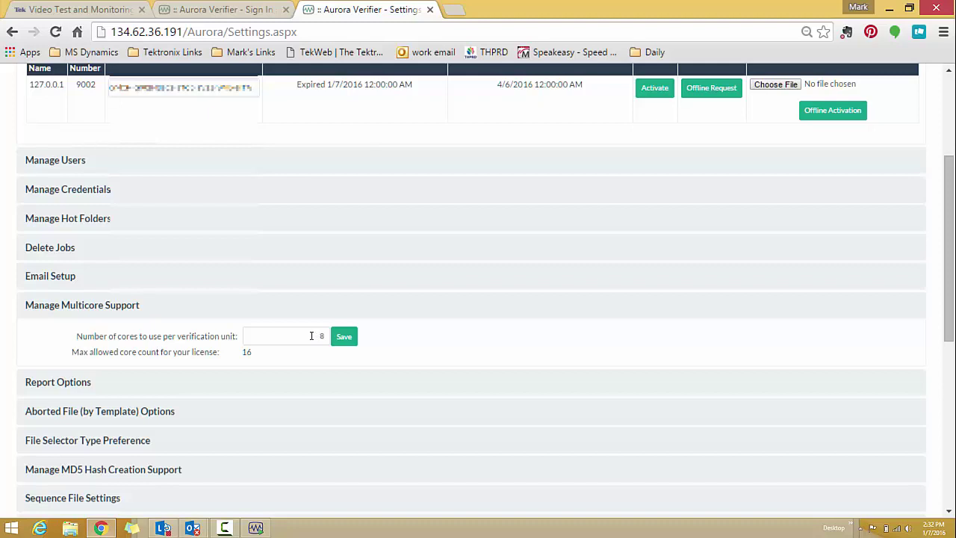
double_click(321, 336)
click(322, 337)
double_click(322, 337)
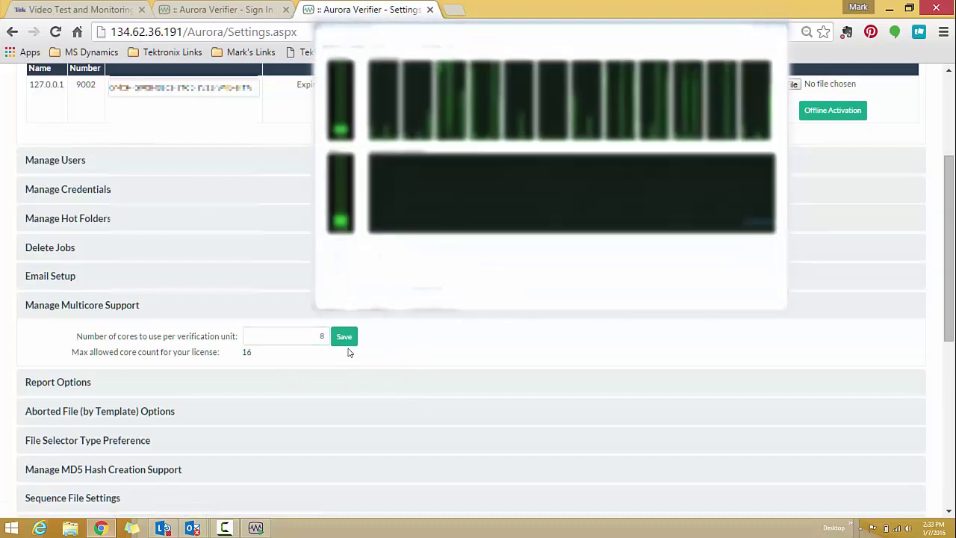
scroll(439, 378, up, 1)
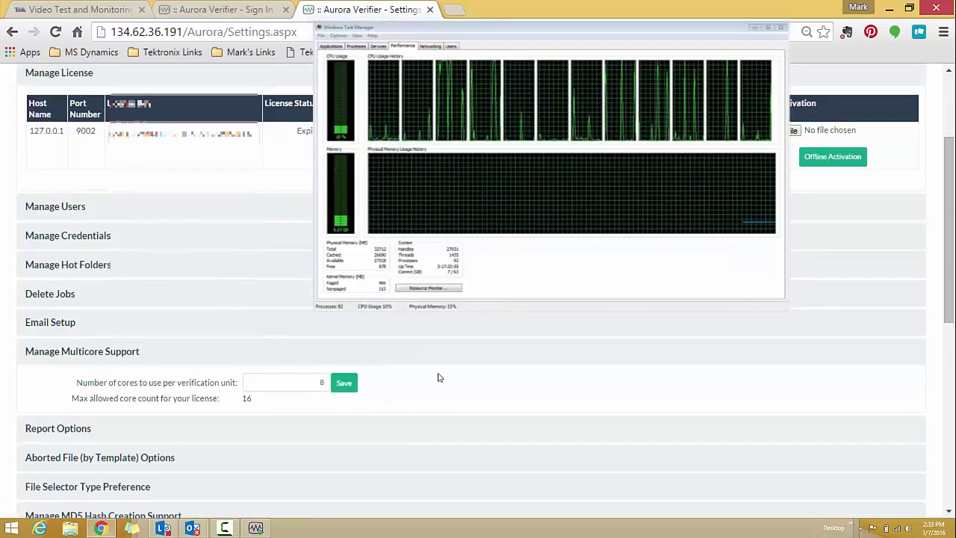
double_click(320, 383)
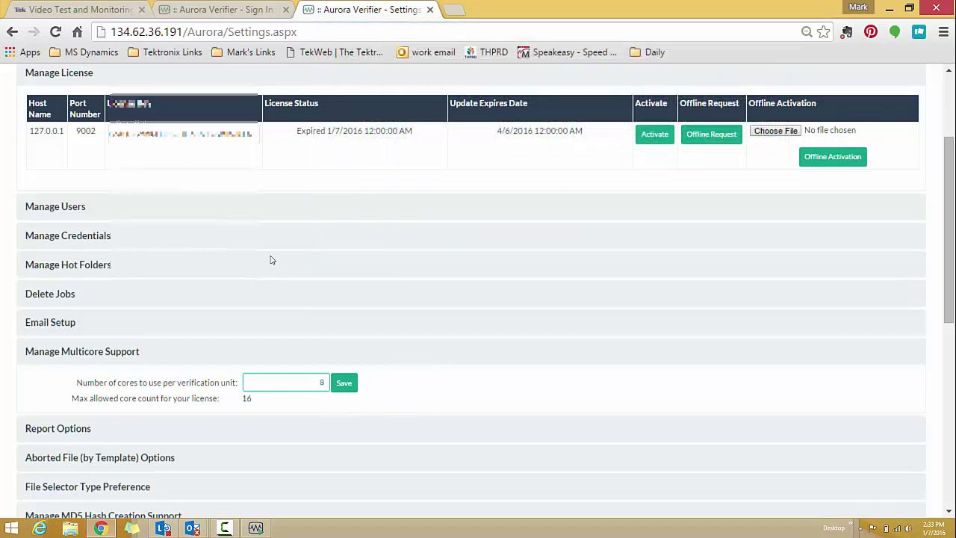
scroll(418, 418, up, 3)
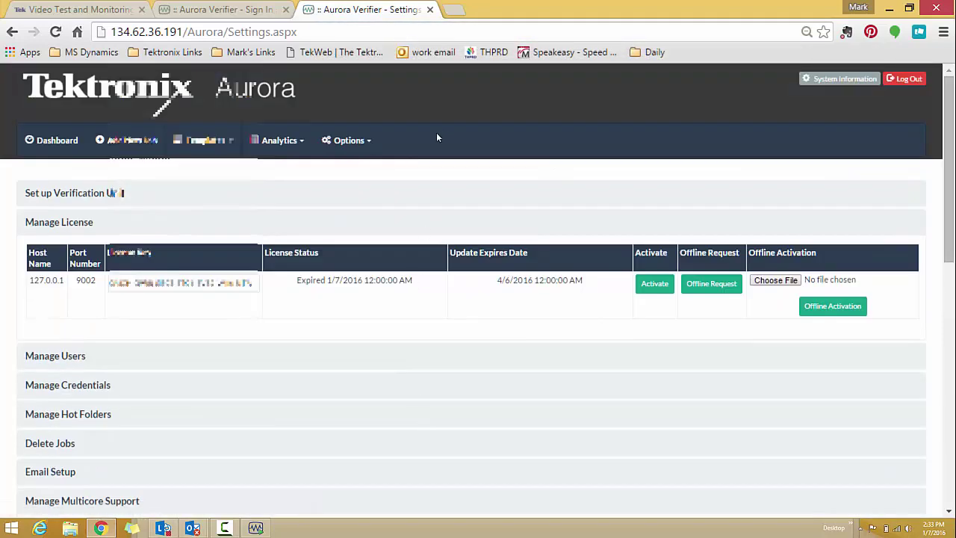
scroll(474, 195, down, 3)
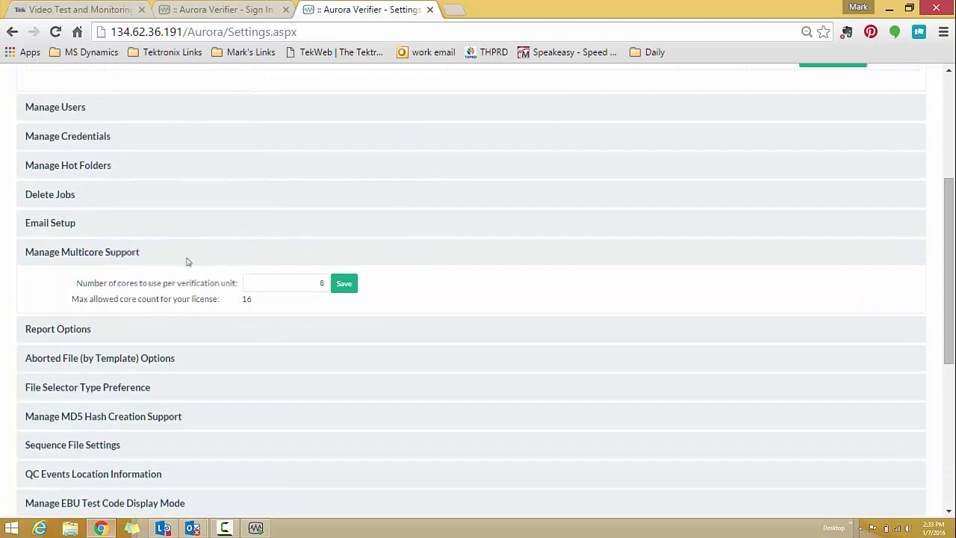
scroll(341, 329, up, 1)
scroll(389, 306, down, 3)
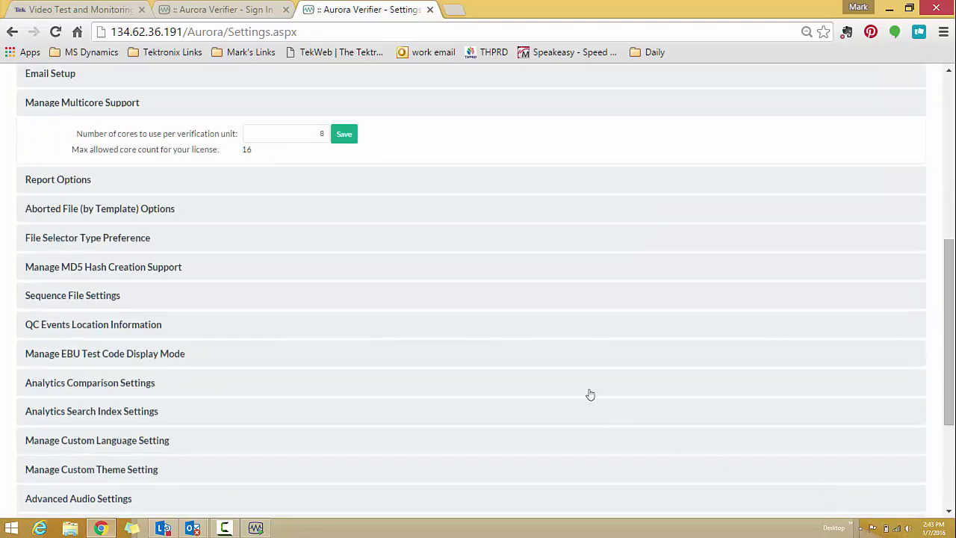
Return to the Dashboard, scan the in-process, queued and completed job tables, and begin a new job
scroll(461, 395, up, 4)
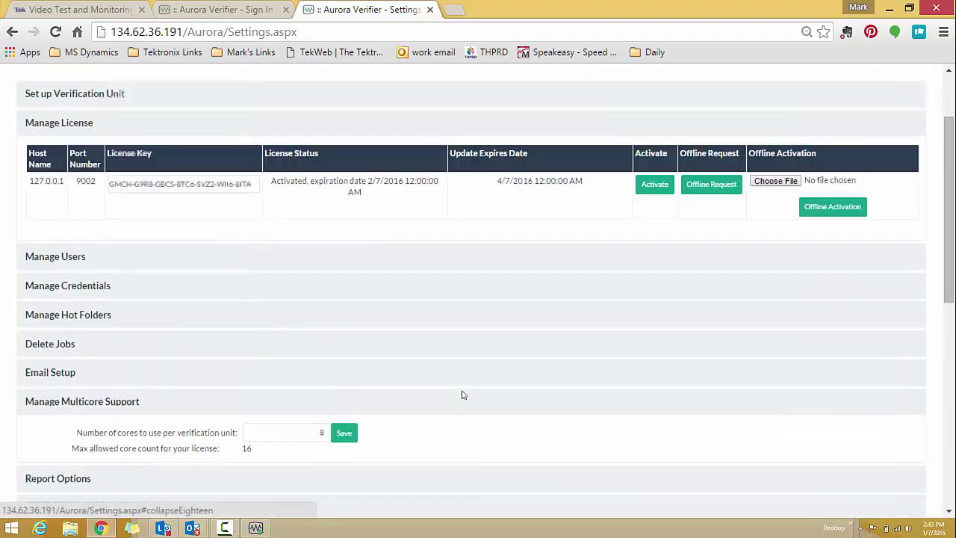
scroll(458, 390, up, 2)
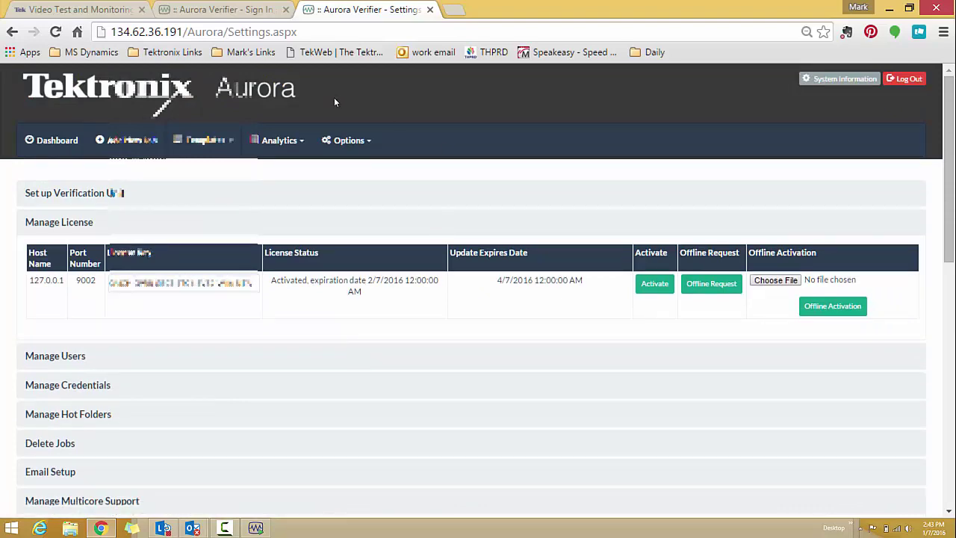
click(52, 141)
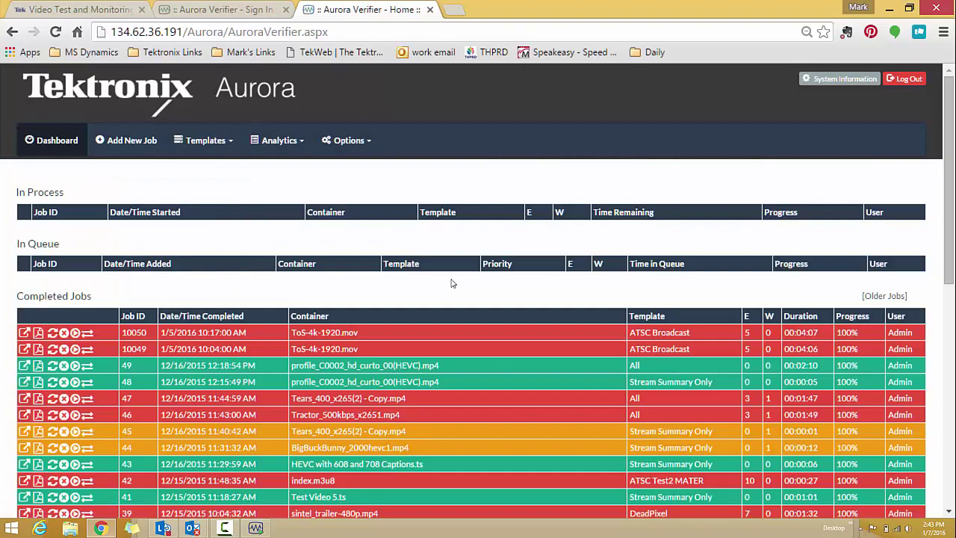
scroll(299, 358, down, 3)
scroll(178, 414, down, 3)
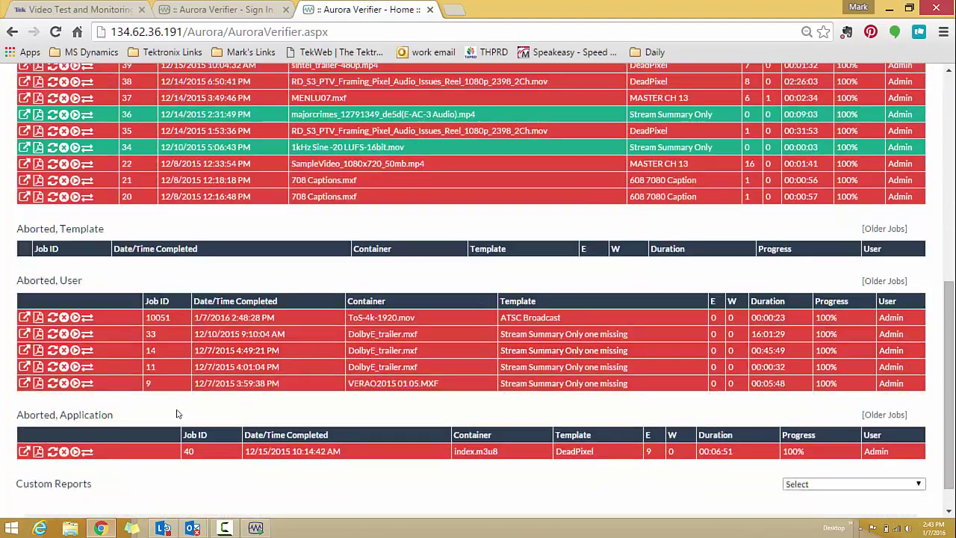
scroll(177, 414, up, 6)
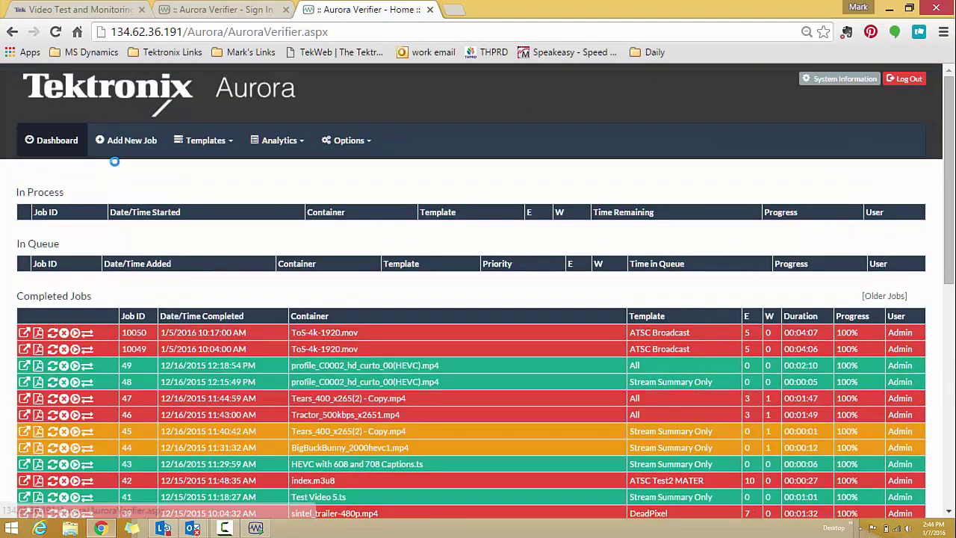
click(103, 142)
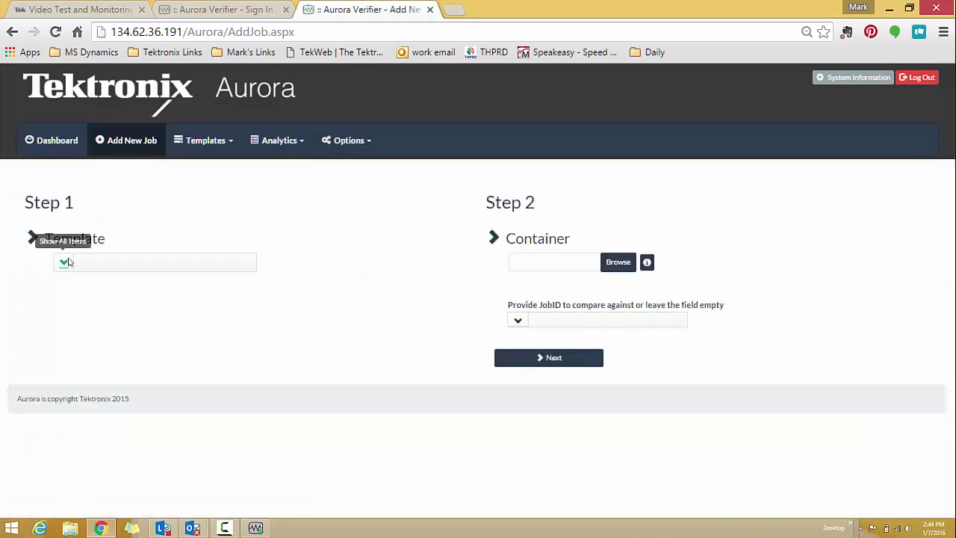
Select the ATSC Broadcast template for the new QC job
click(64, 261)
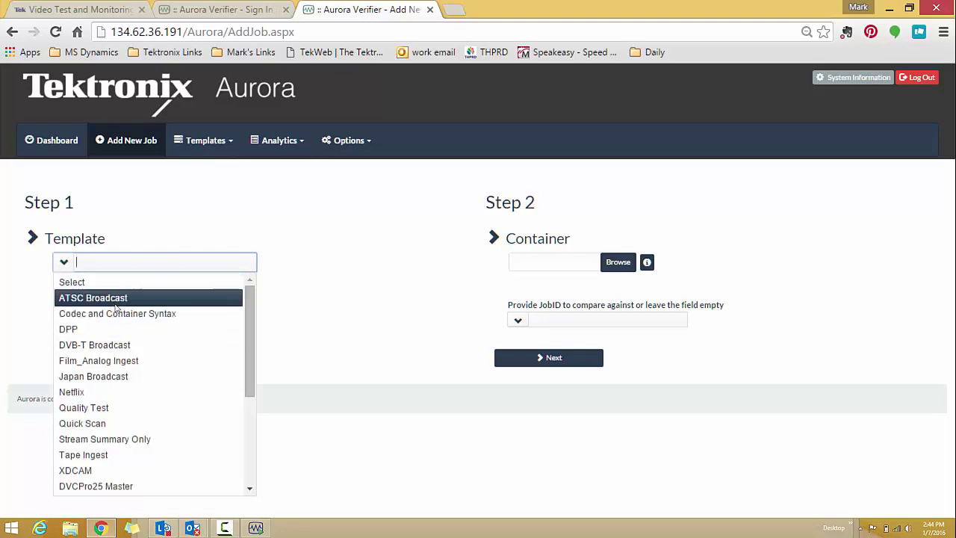
click(77, 297)
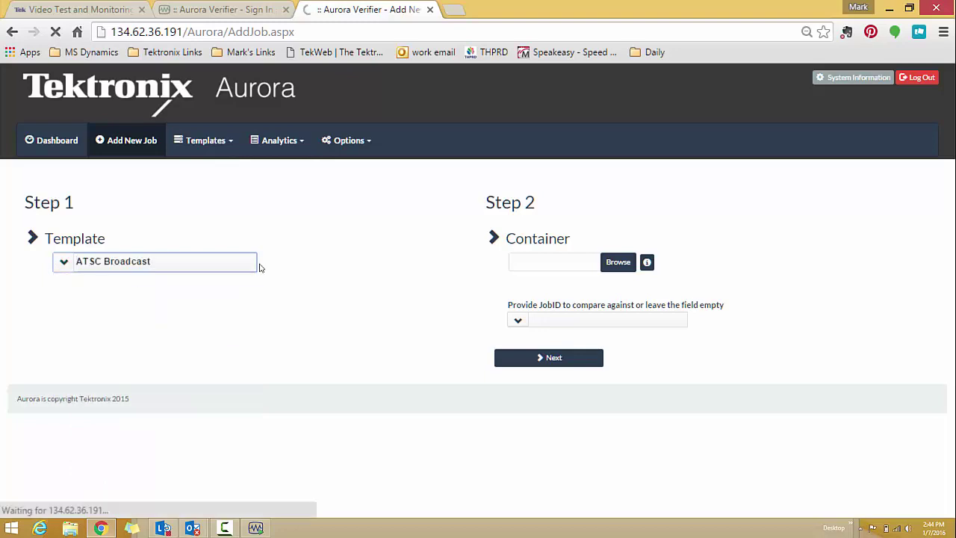
scroll(131, 300, down, 1)
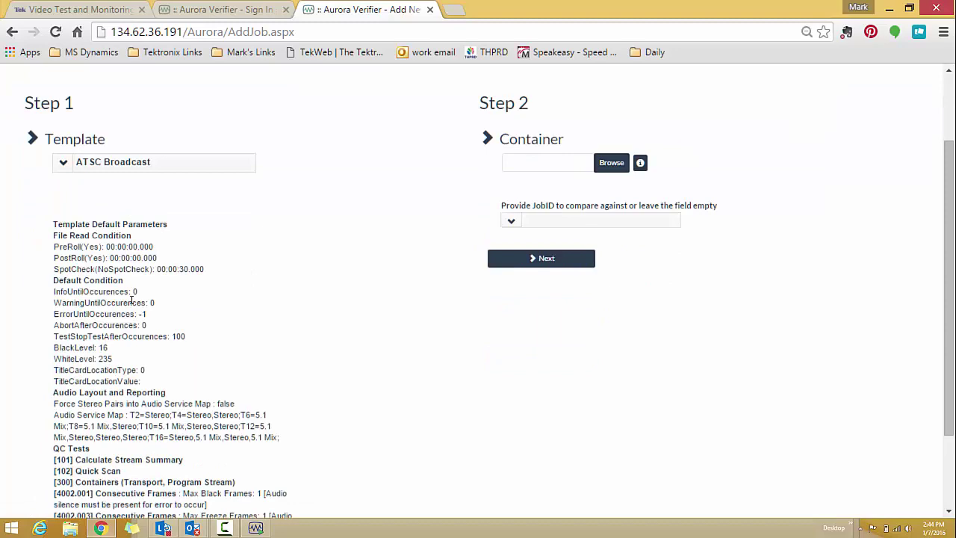
scroll(131, 378, down, 1)
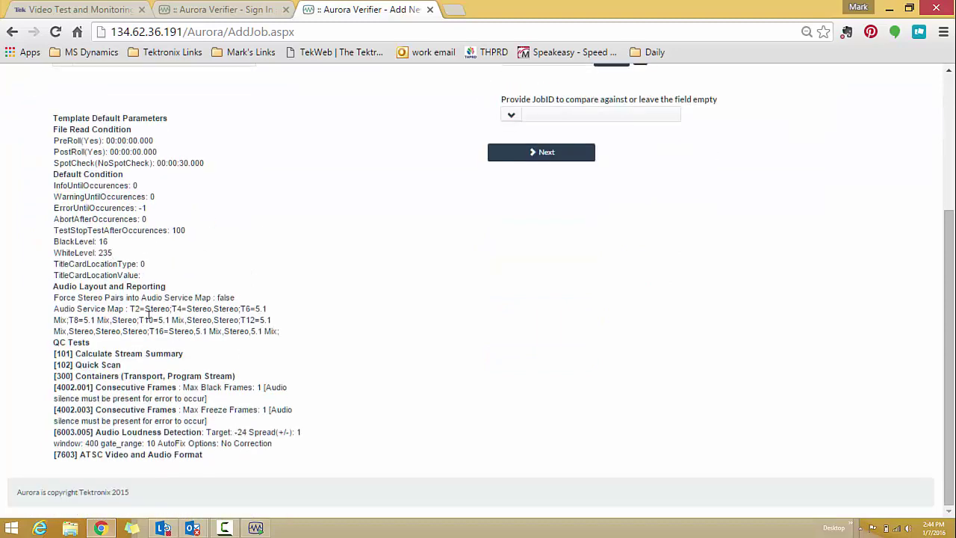
scroll(239, 313, up, 2)
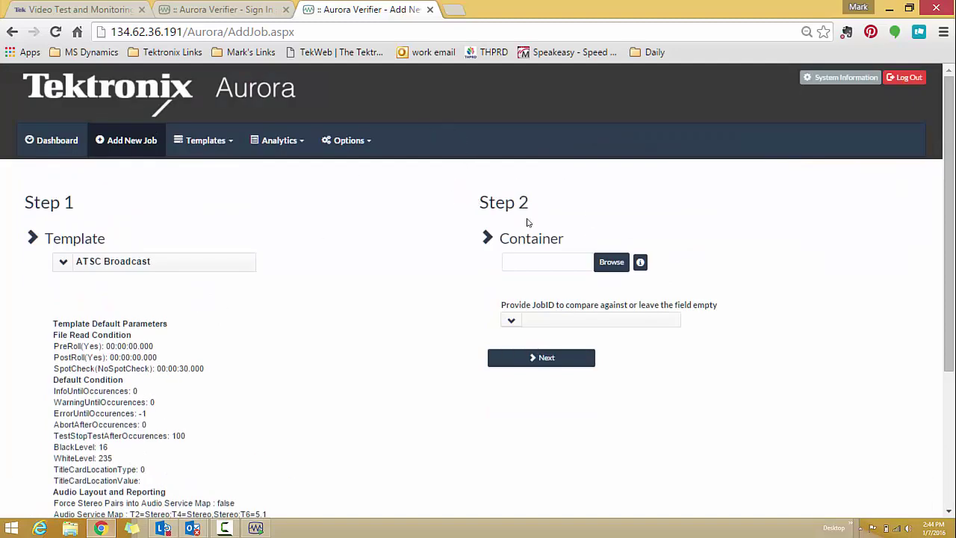
Set ToS-4k-1920.mov as the container, include both its streams, and submit the job
click(611, 262)
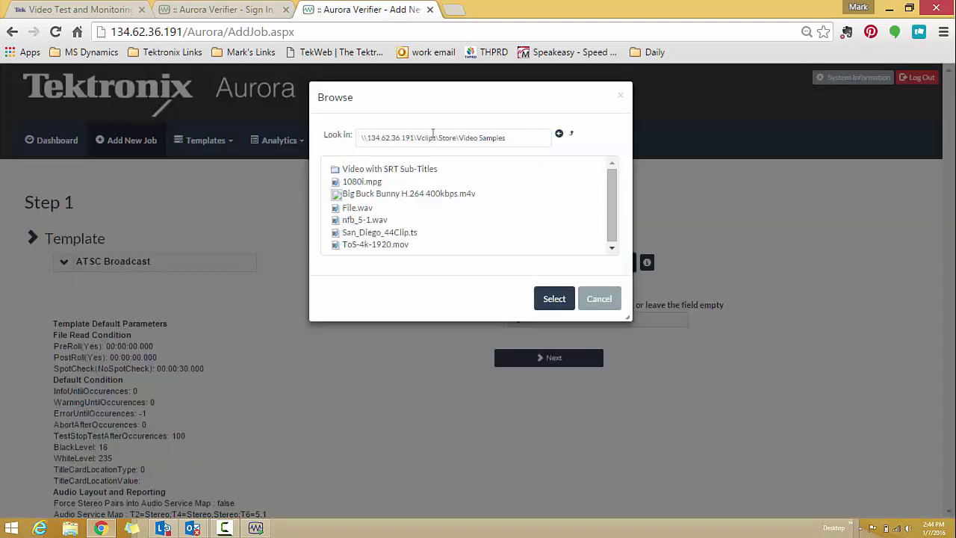
double_click(371, 246)
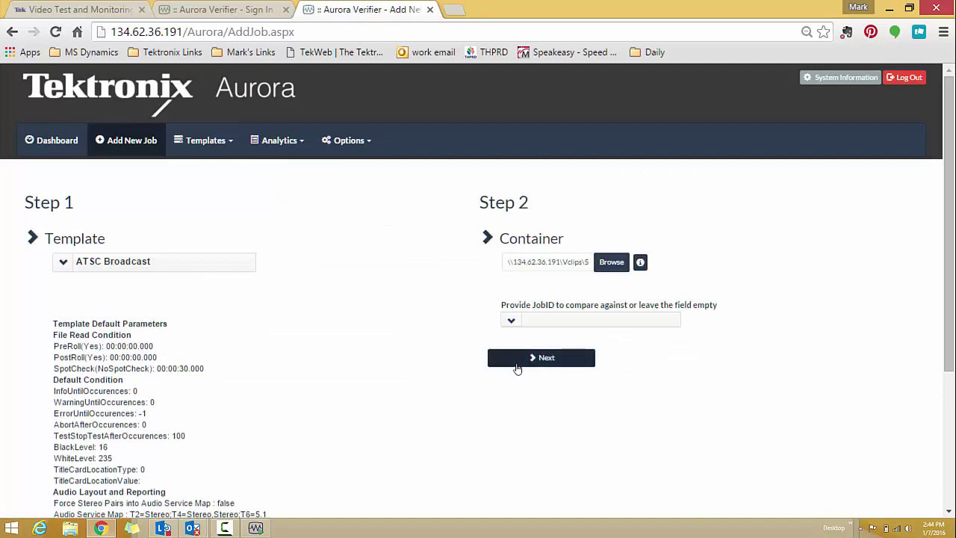
click(517, 369)
scroll(418, 351, down, 3)
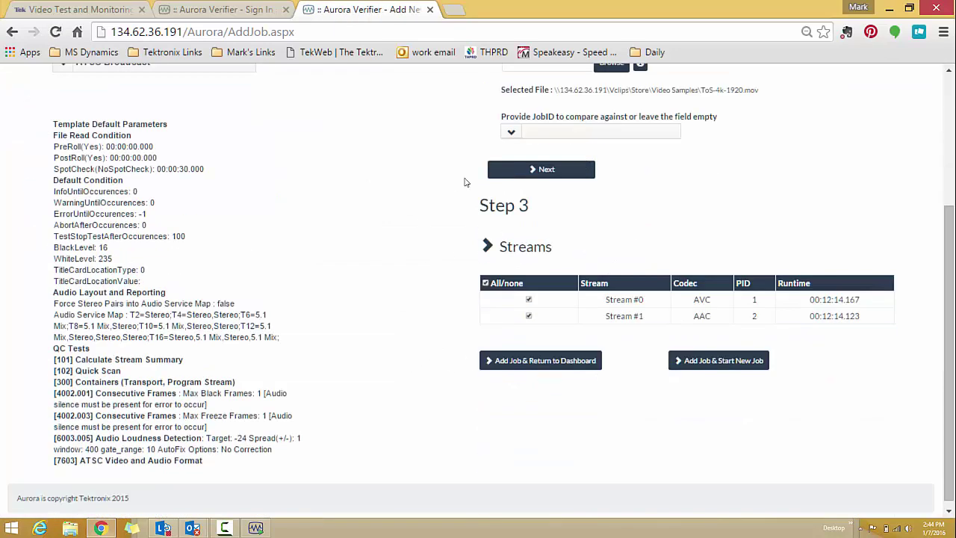
click(488, 287)
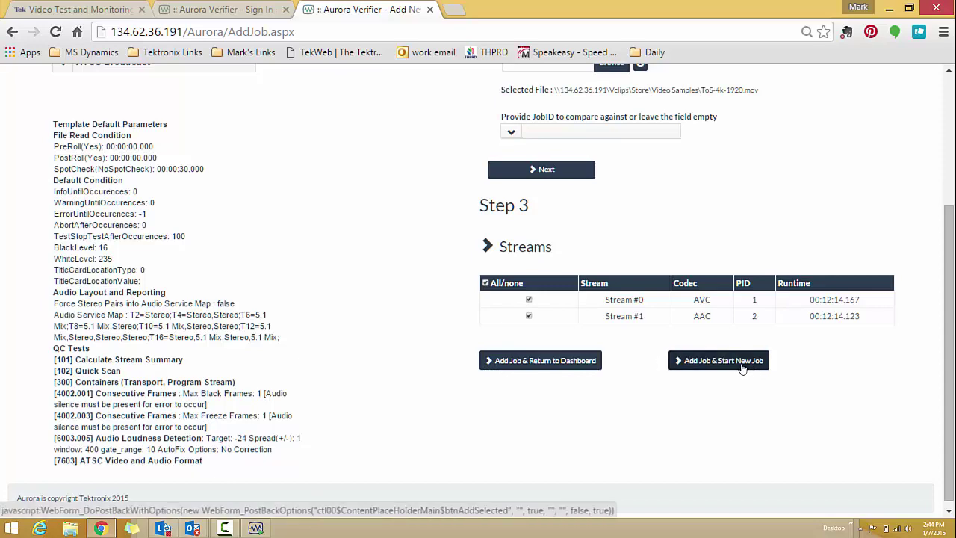
click(511, 361)
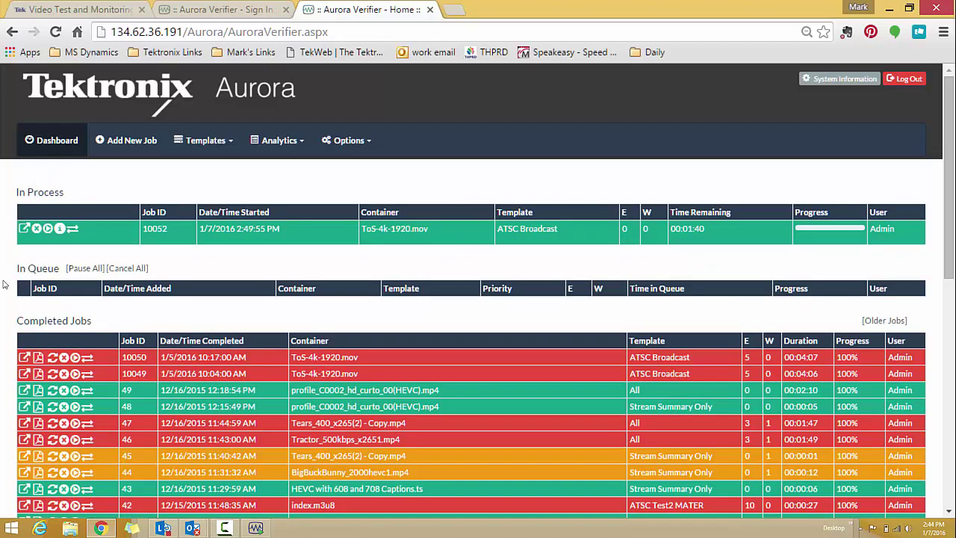
Monitor the ToS-4k-1920.mov ATSC Broadcast job on the Dashboard until it completes with 5 errors
scroll(20, 323, down, 2)
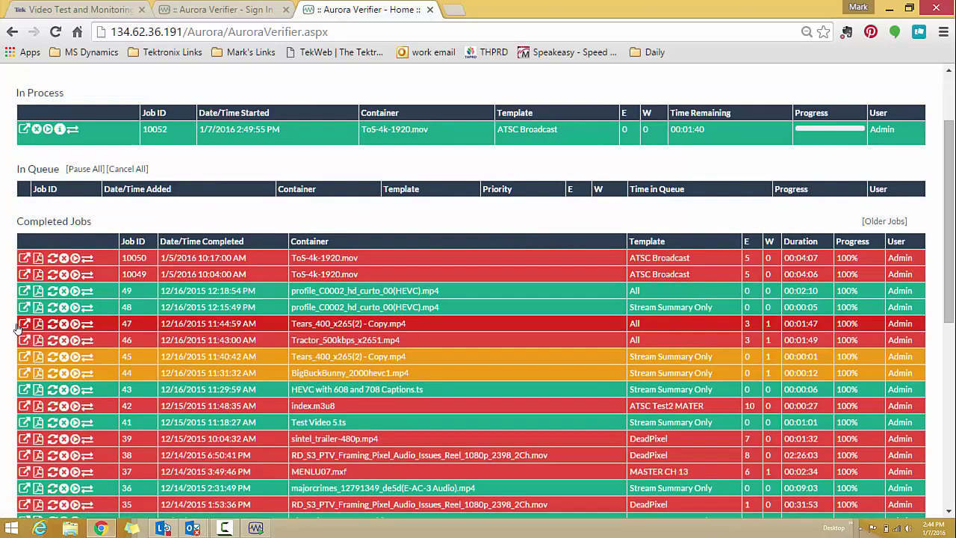
scroll(65, 133, up, 1)
scroll(30, 222, down, 1)
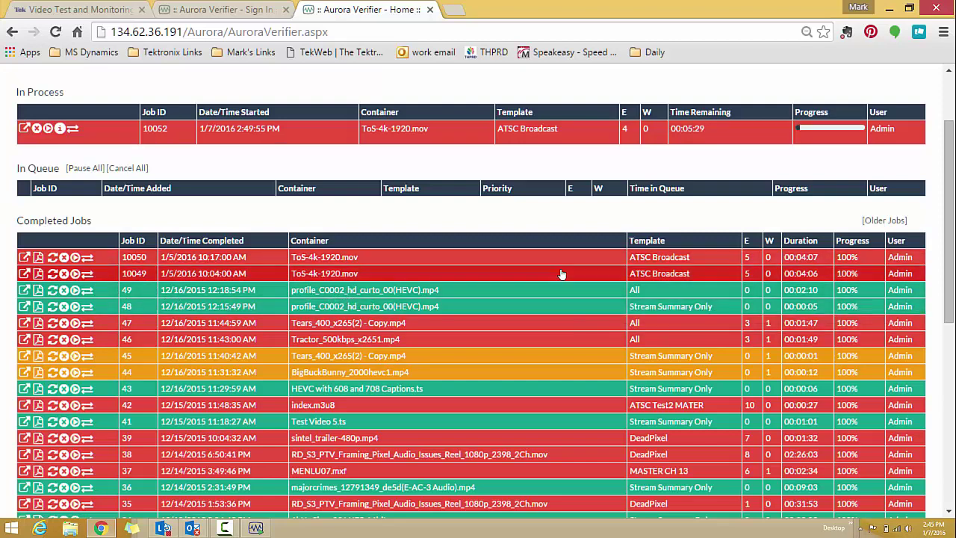
scroll(368, 317, down, 1)
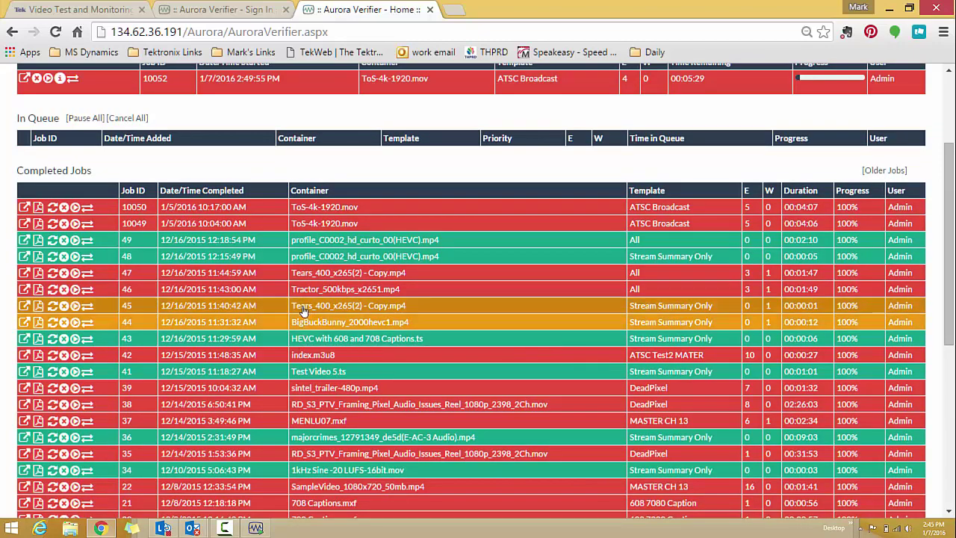
scroll(299, 337, down, 5)
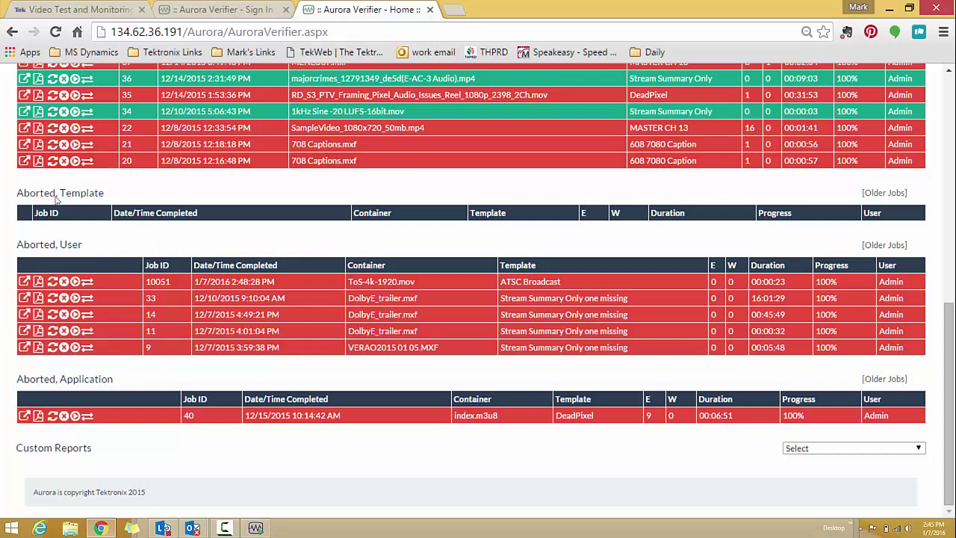
scroll(87, 270, up, 7)
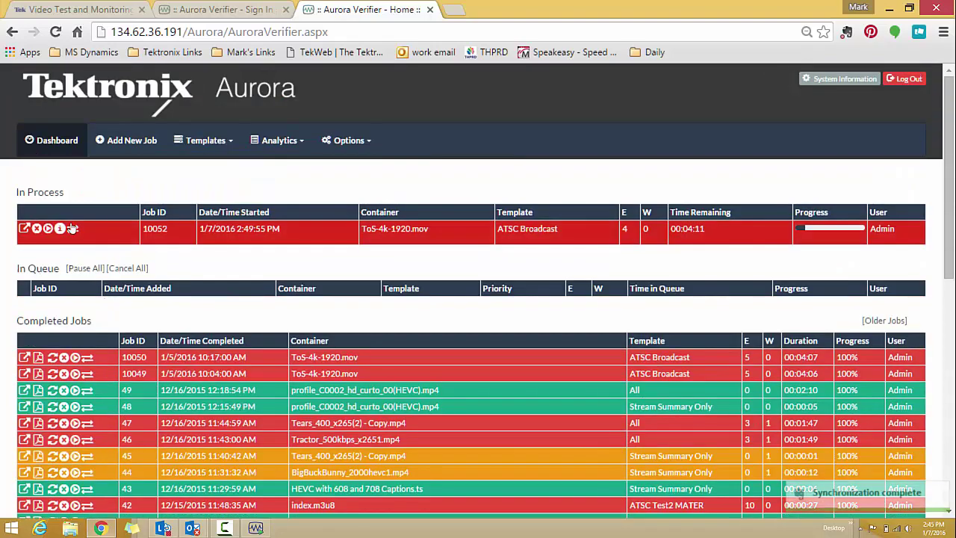
scroll(91, 257, down, 4)
scroll(91, 258, down, 4)
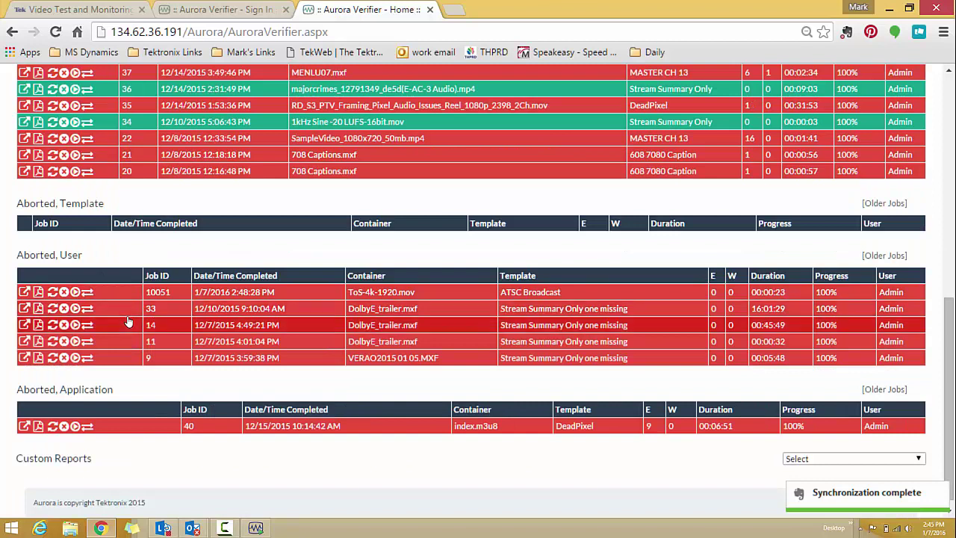
scroll(234, 269, down, 1)
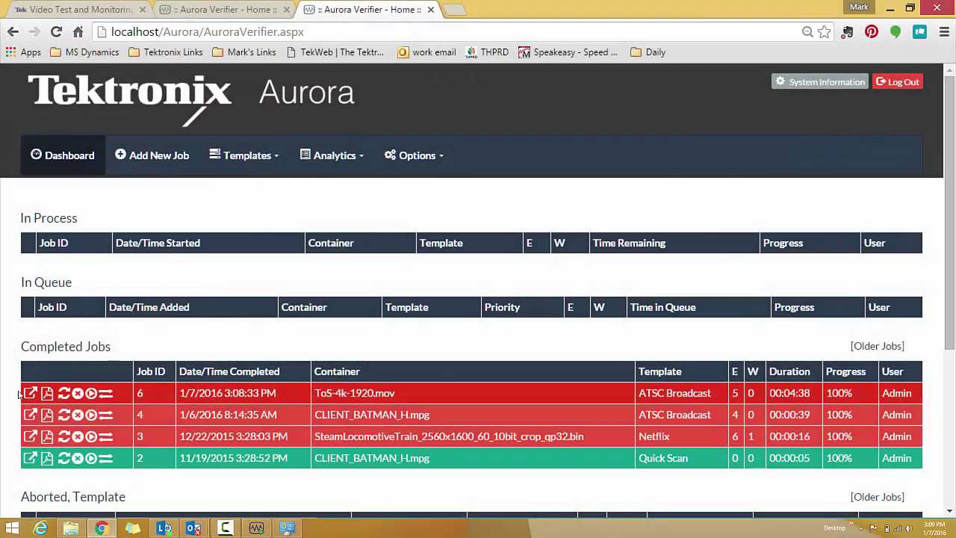
Open the report for completed job 6 (ToS-4k-1920.mov) from the Completed Jobs table
scroll(43, 348, down, 1)
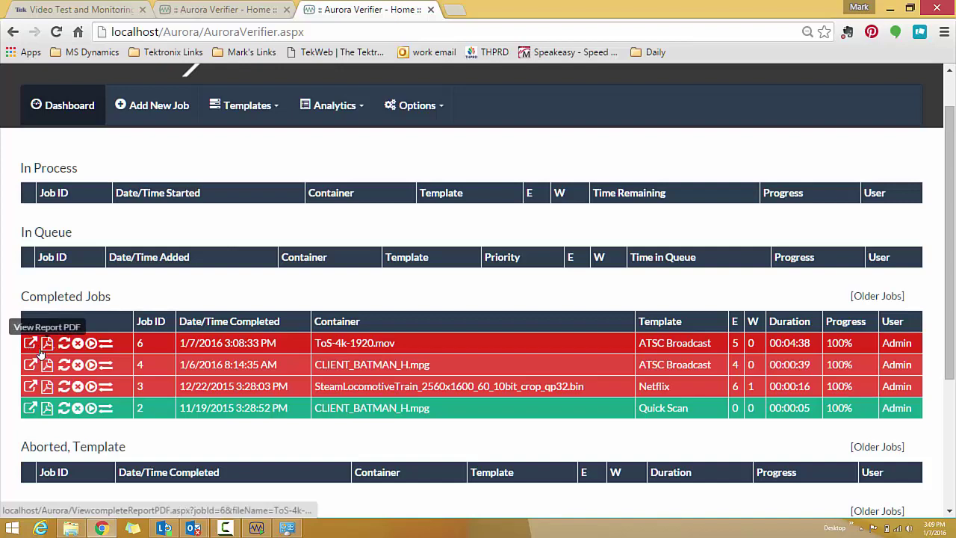
click(30, 343)
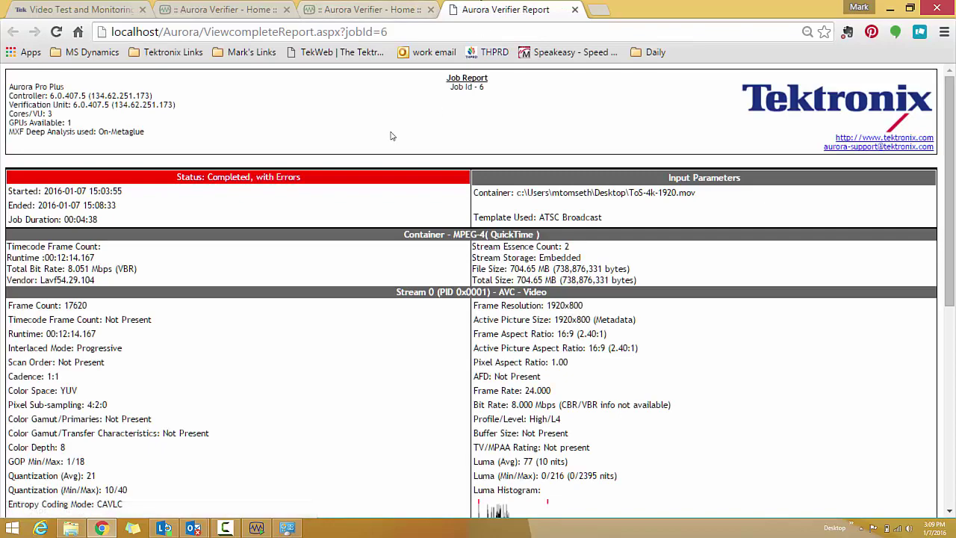
Scroll down to Analysis Results and expand every Errors entry with Show All
scroll(281, 244, down, 3)
scroll(315, 251, down, 1)
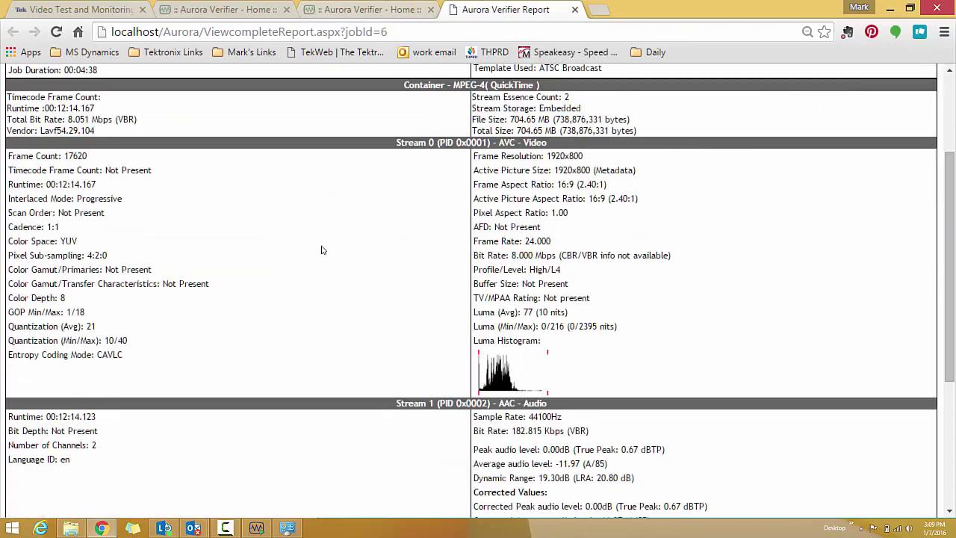
scroll(325, 261, up, 1)
scroll(324, 269, down, 3)
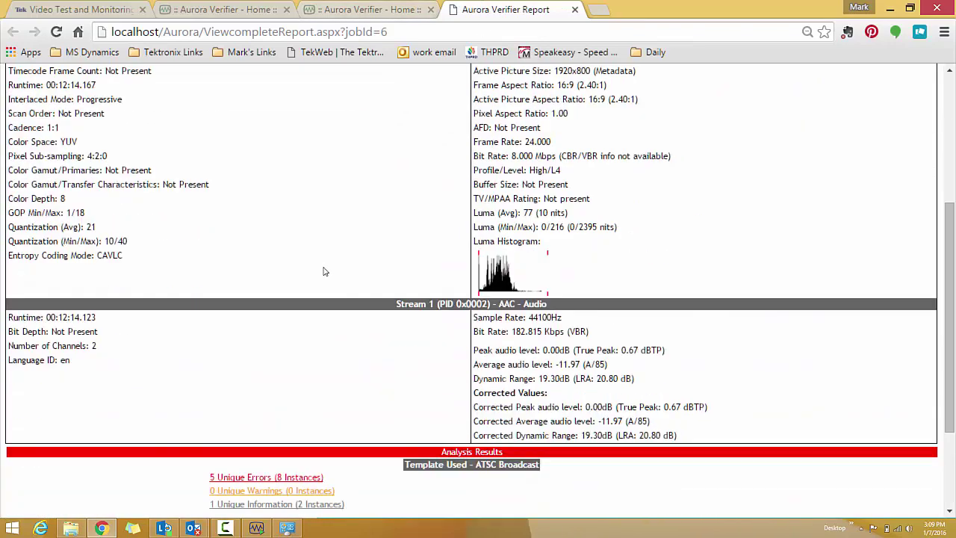
scroll(323, 271, down, 1)
scroll(323, 274, down, 2)
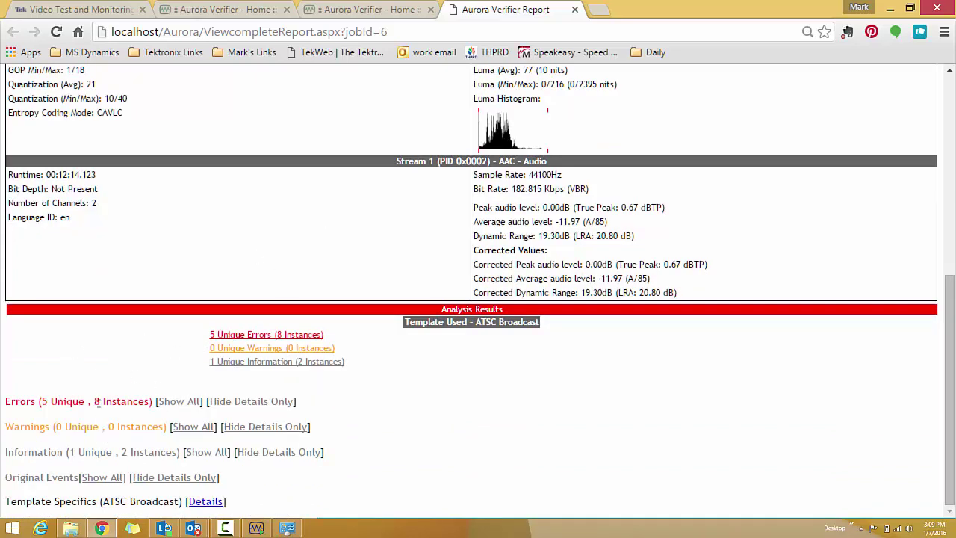
click(185, 402)
Review the error details: freeze frames, loudness -11.966, H.264 buffer underflow, ATSC format violations
scroll(239, 411, down, 2)
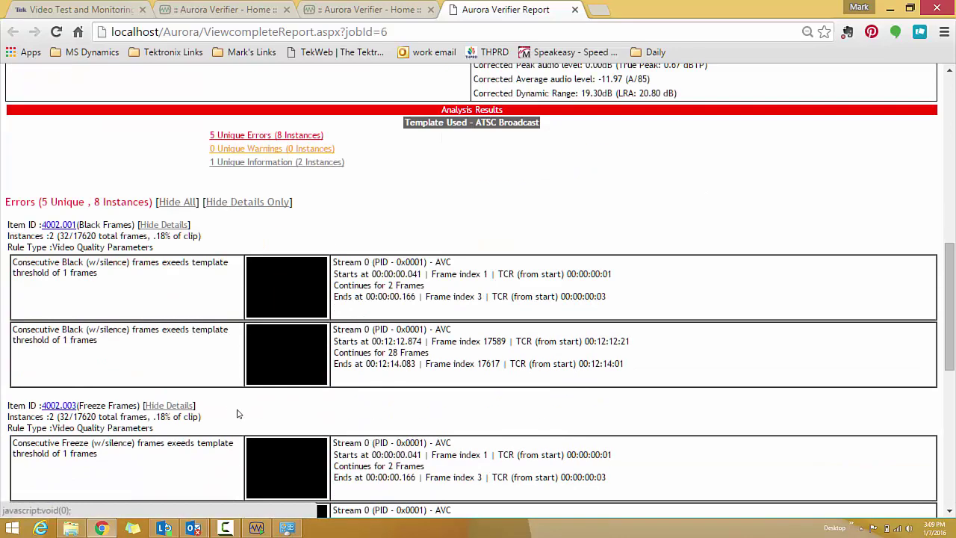
scroll(241, 417, down, 4)
scroll(222, 278, down, 2)
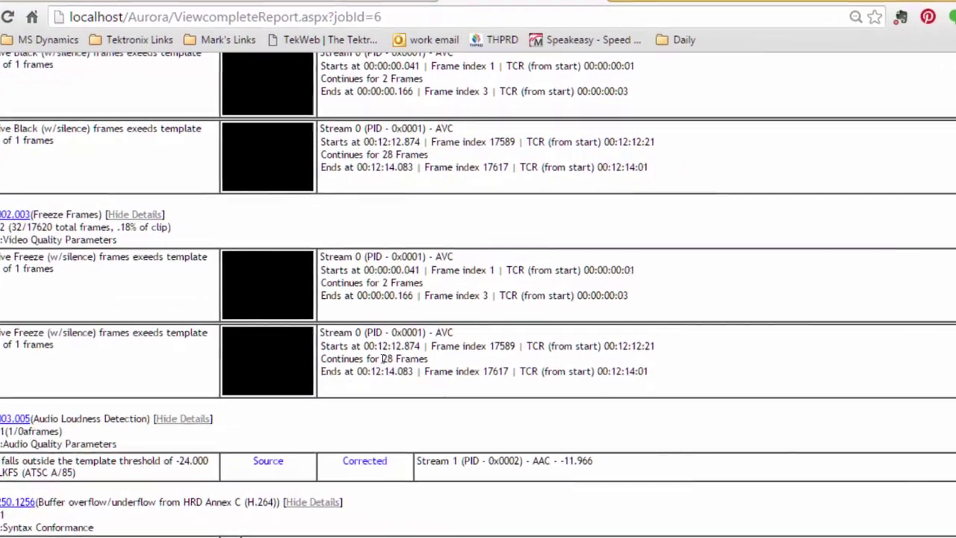
scroll(348, 329, up, 2)
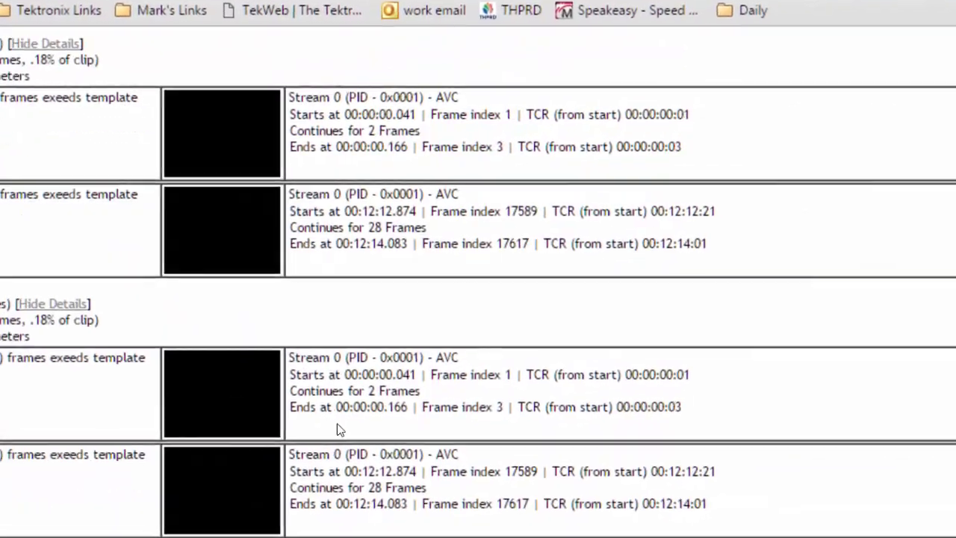
scroll(325, 323, up, 2)
scroll(277, 419, down, 4)
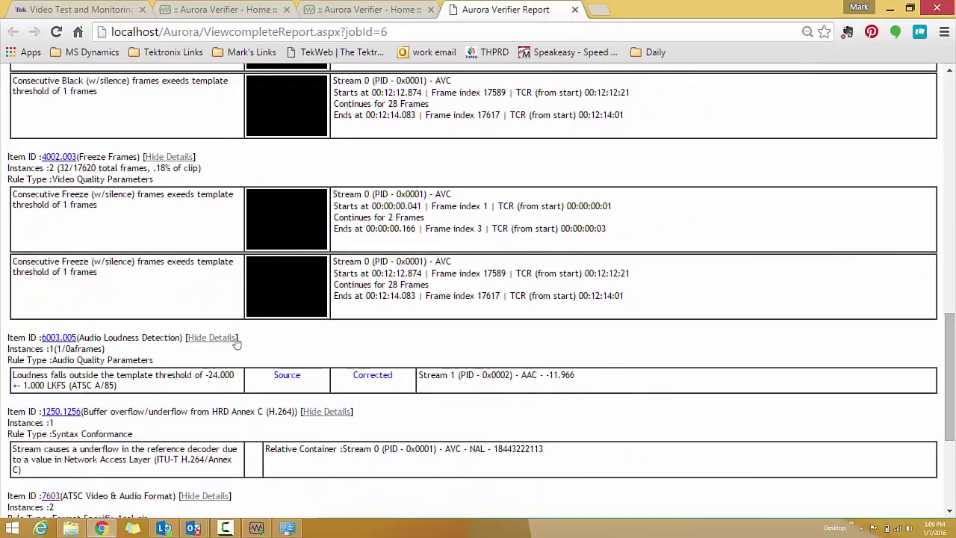
scroll(297, 276, down, 3)
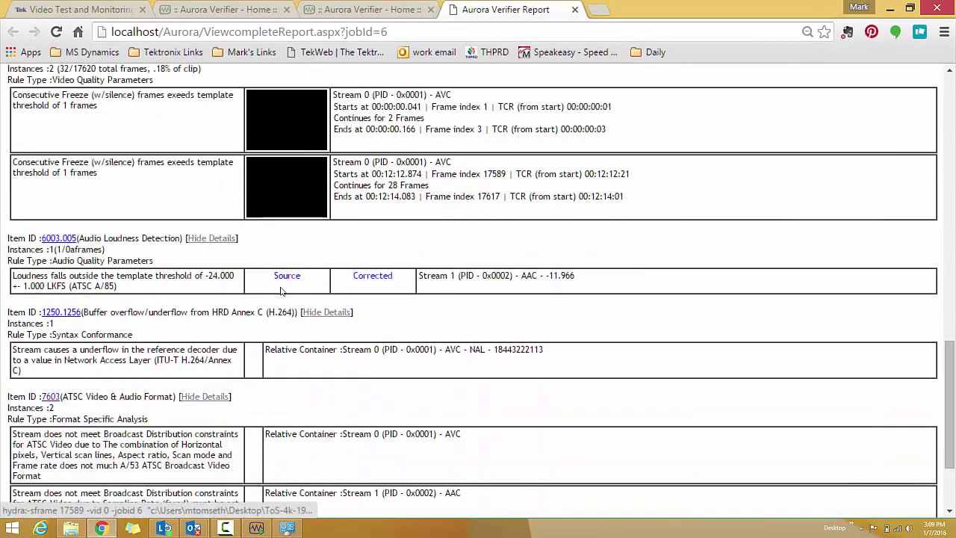
scroll(281, 199, up, 1)
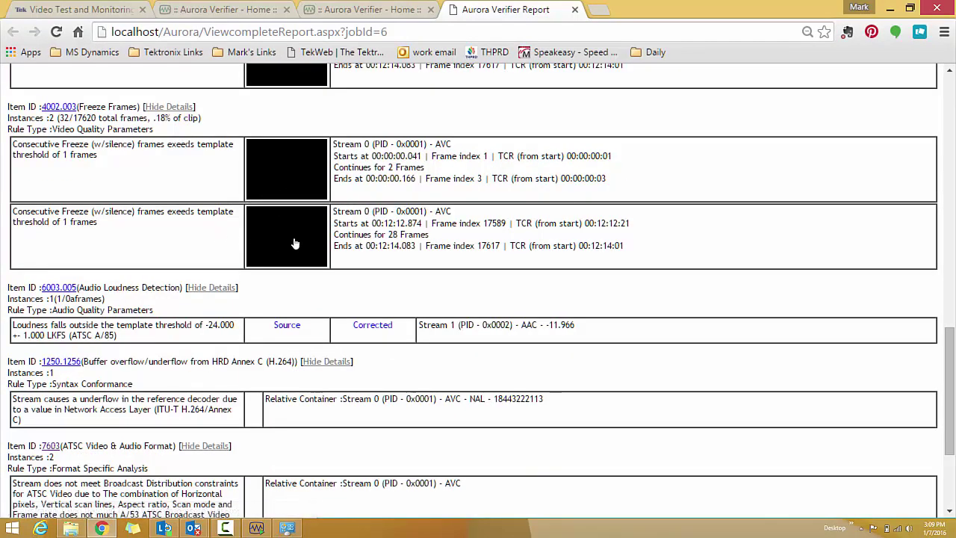
Open the freeze frame error in Hydra Player and step through the freeze frames and loudness errors
click(202, 164)
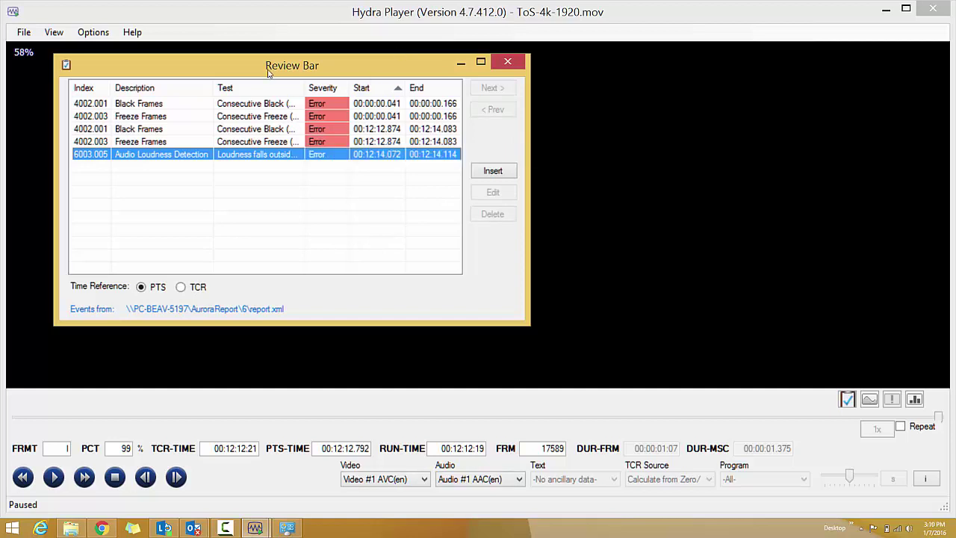
drag(267, 69, 381, 72)
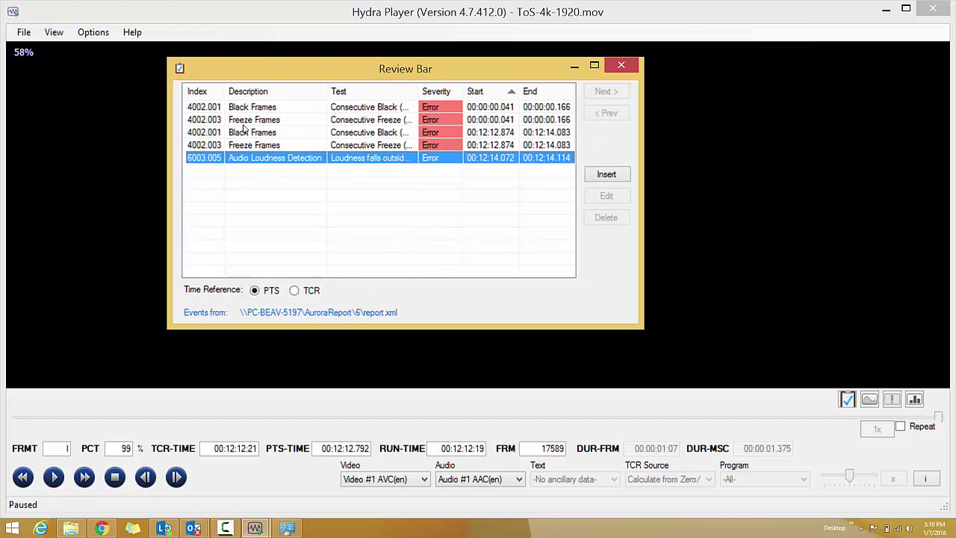
click(256, 107)
click(260, 120)
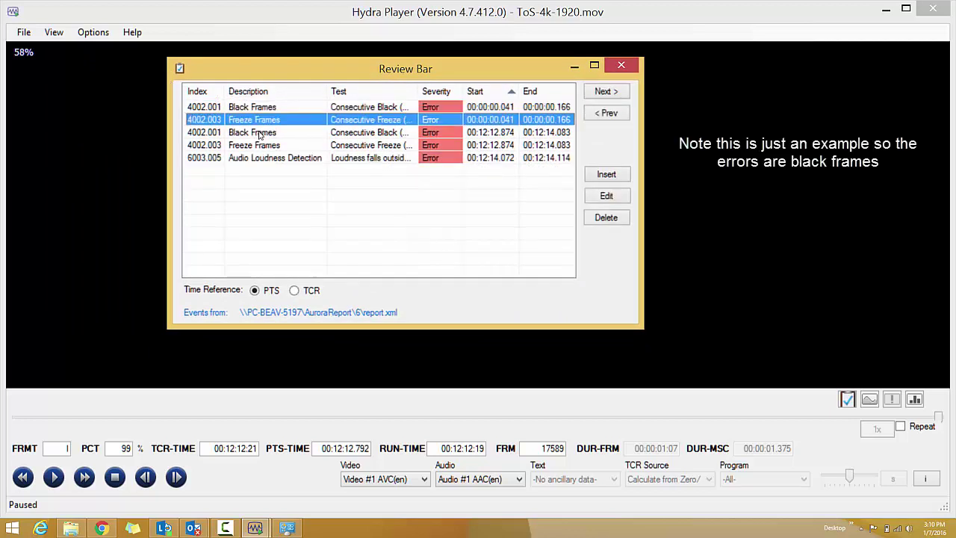
click(261, 144)
click(268, 160)
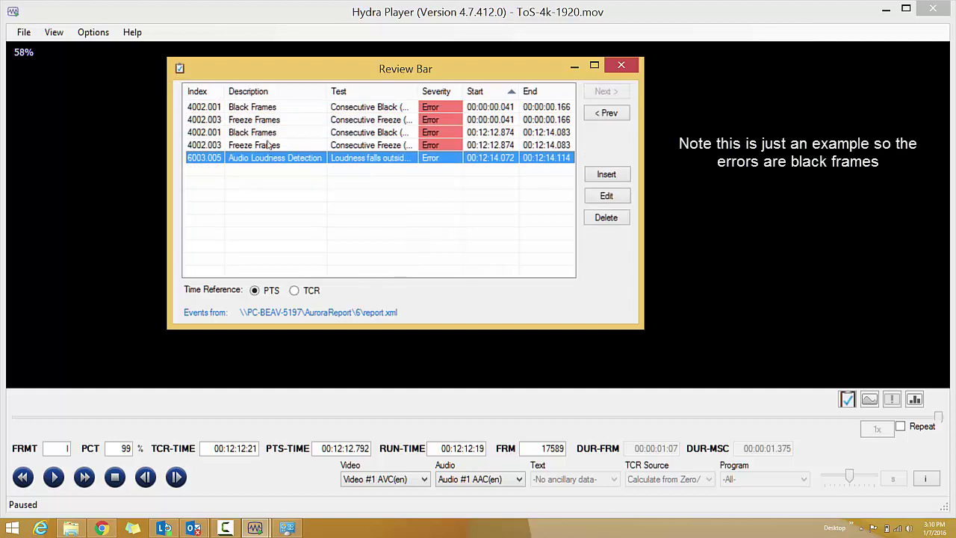
Check the late black frames and 00:12:12.874 freeze errors, then close the list and play from the start
key(Up)
key(Up)
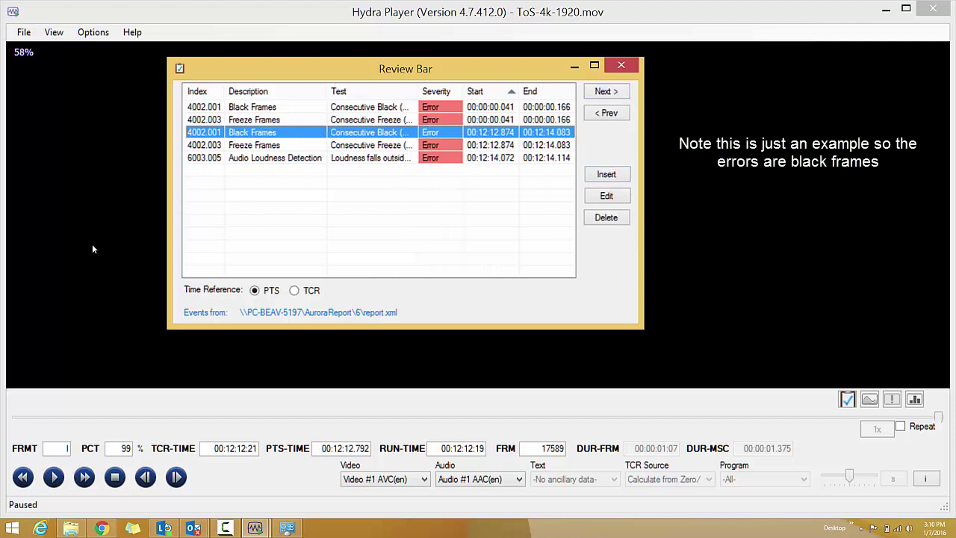
click(366, 146)
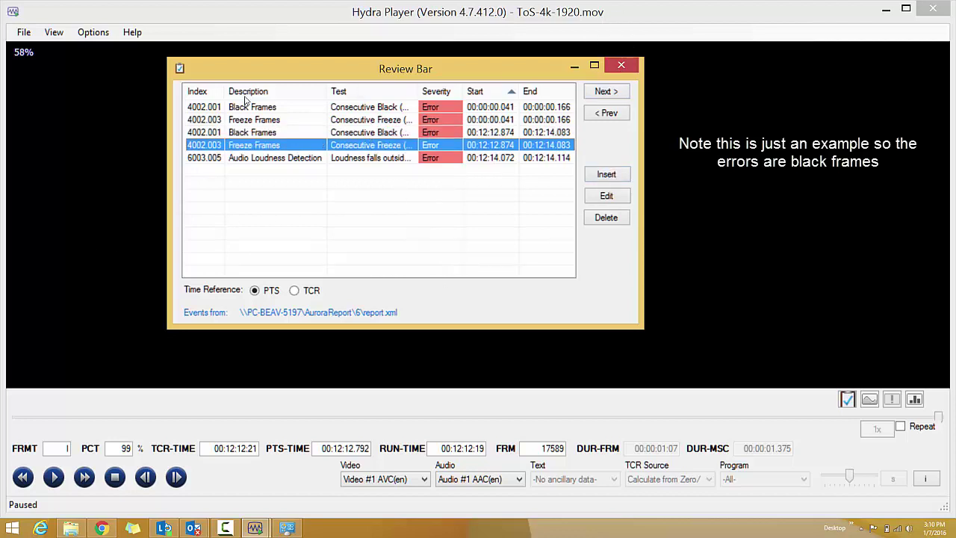
click(625, 66)
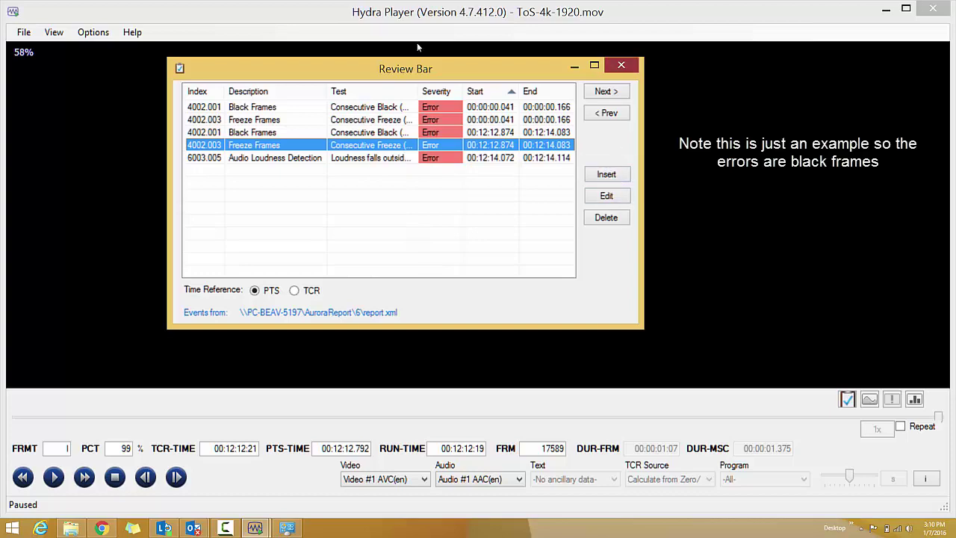
key(space)
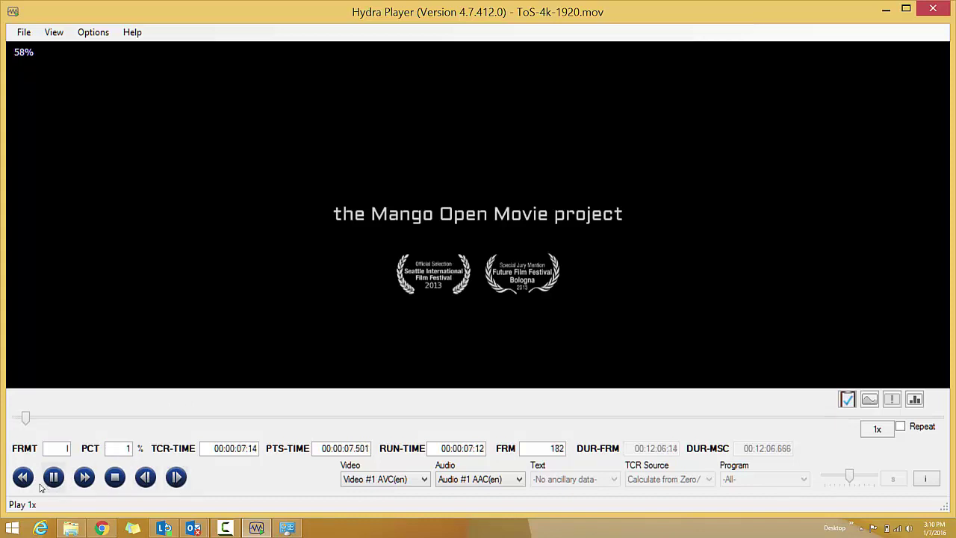
Pause playback at frame 204 and inspect the Video and Audio track lists without changing them
click(53, 477)
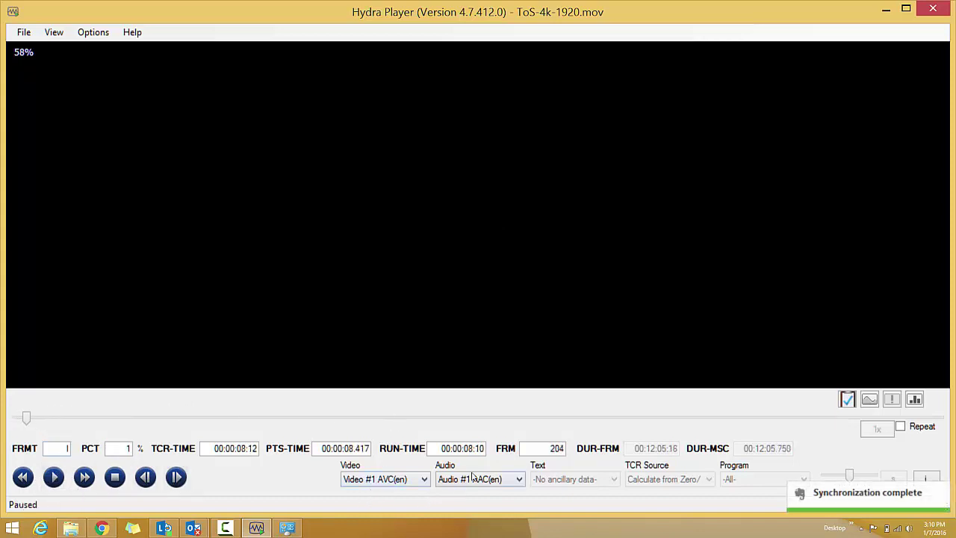
click(413, 483)
click(464, 483)
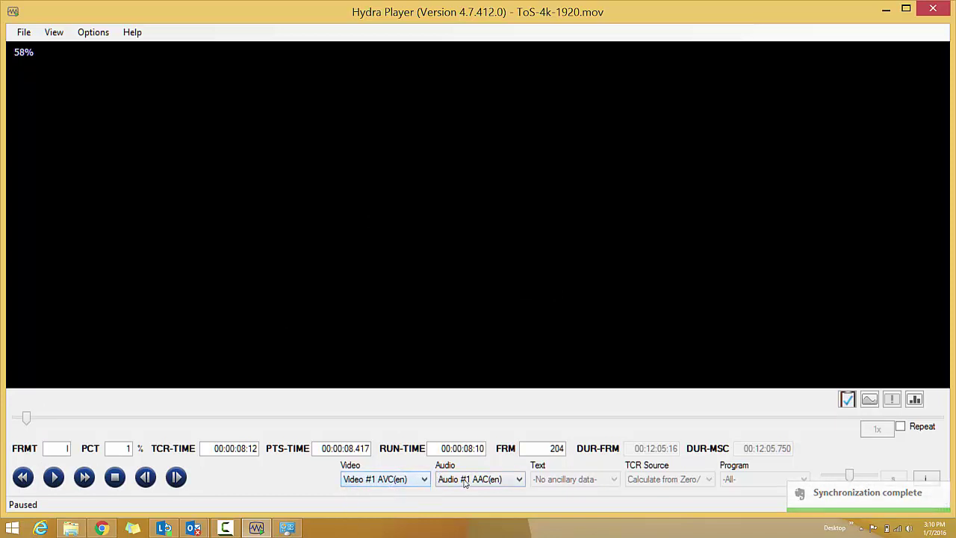
key(alt+Down)
key(Escape)
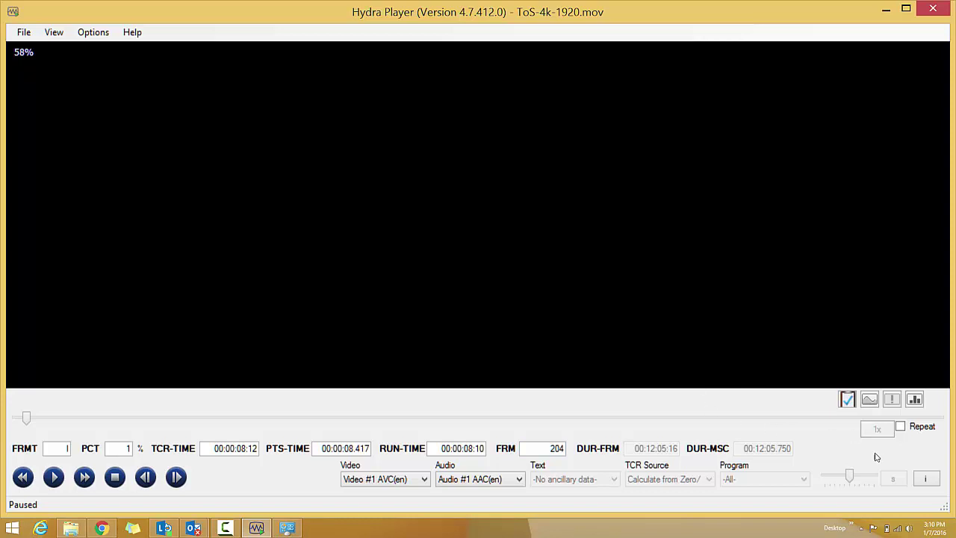
click(924, 481)
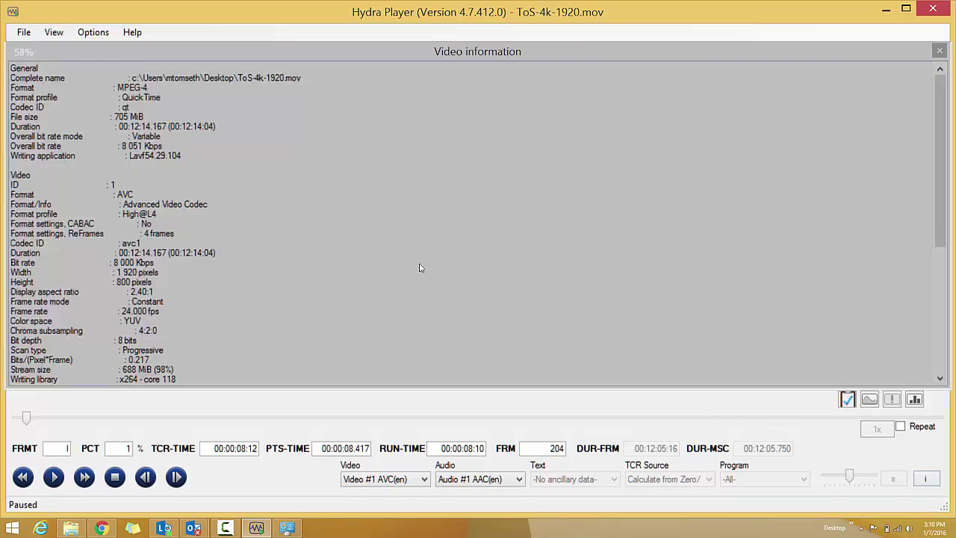
scroll(195, 258, down, 2)
scroll(193, 295, down, 3)
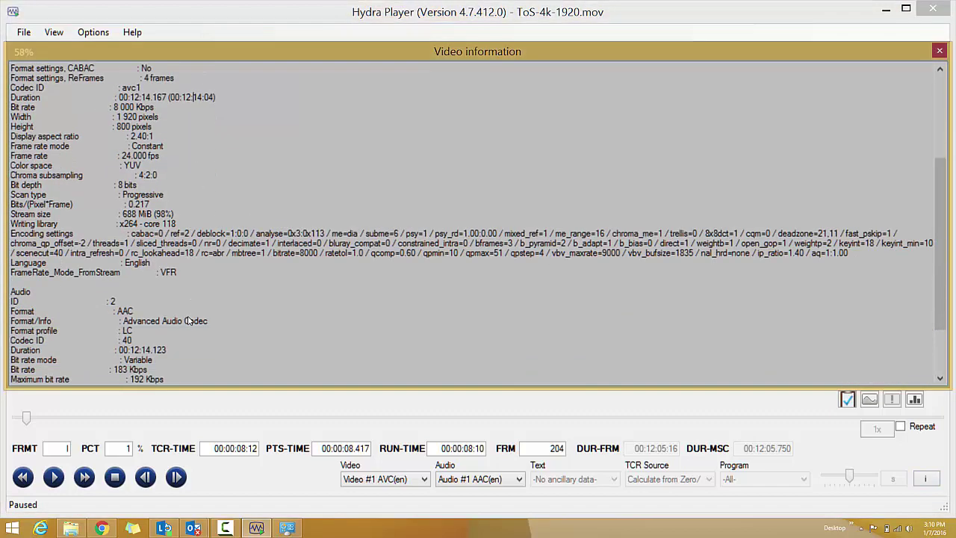
scroll(188, 325, down, 3)
scroll(188, 329, up, 5)
scroll(191, 329, up, 2)
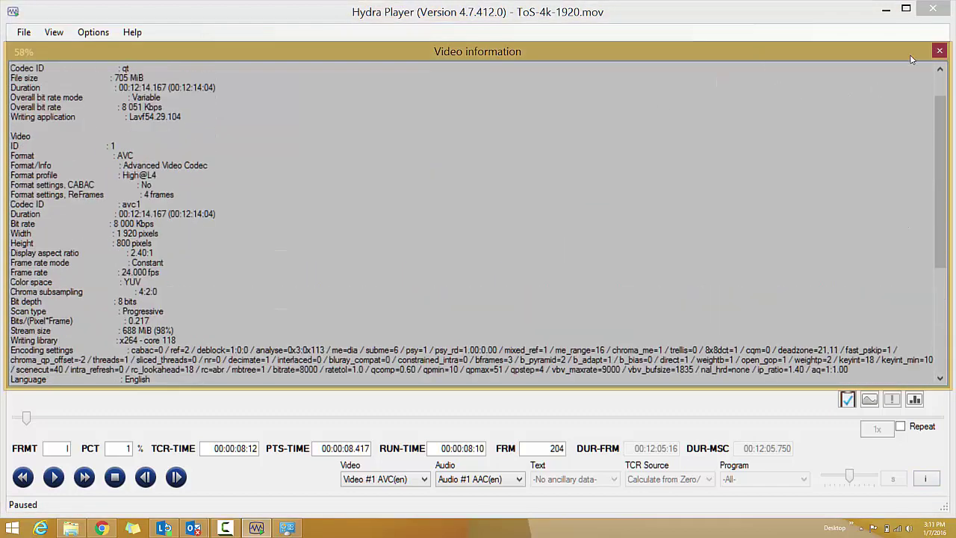
click(939, 52)
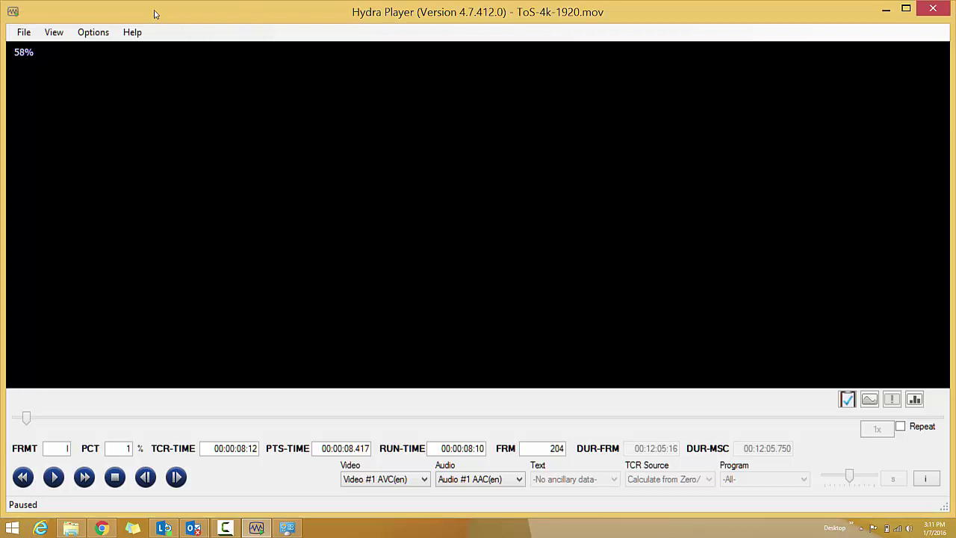